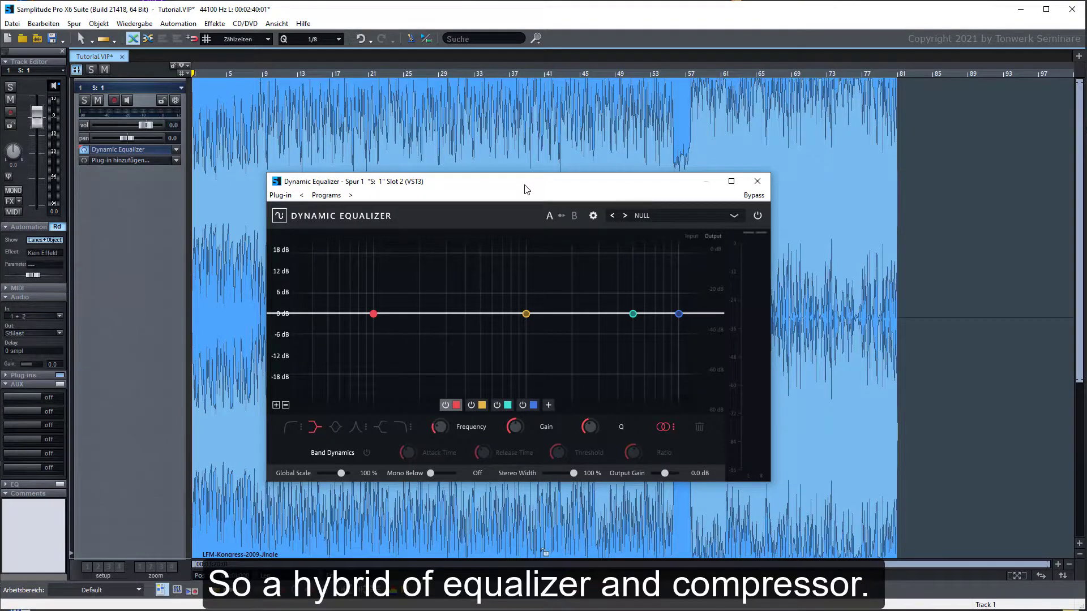
# Play the track and pull the yellow bell band down to about 630 Hz and -7.5 dB gain.
pyautogui.press('space')
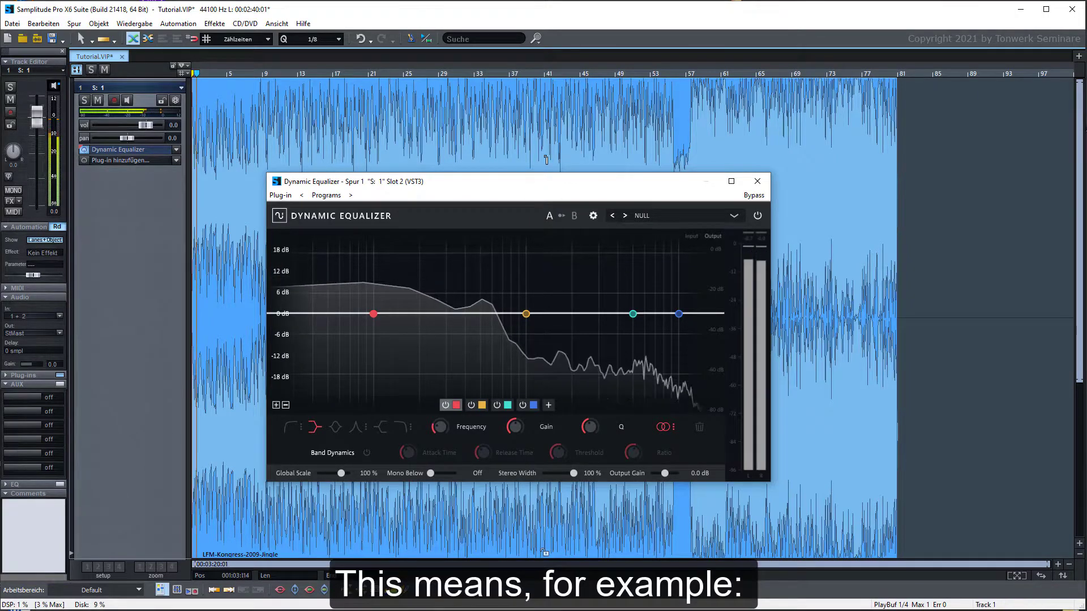
pyautogui.moveTo(526, 319)
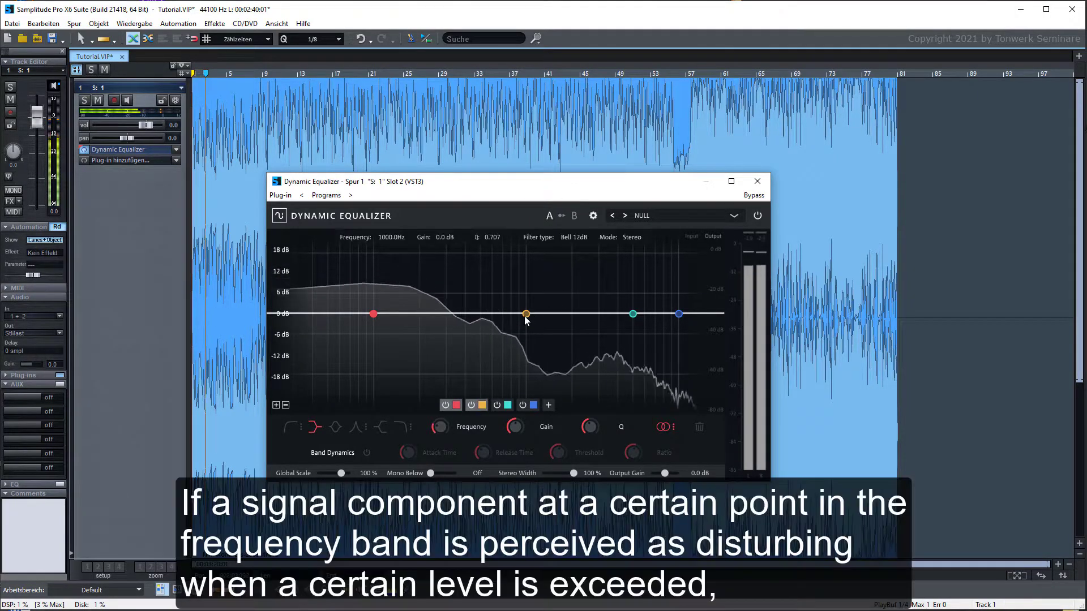
pyautogui.moveTo(526, 314); pyautogui.dragTo(493, 337)
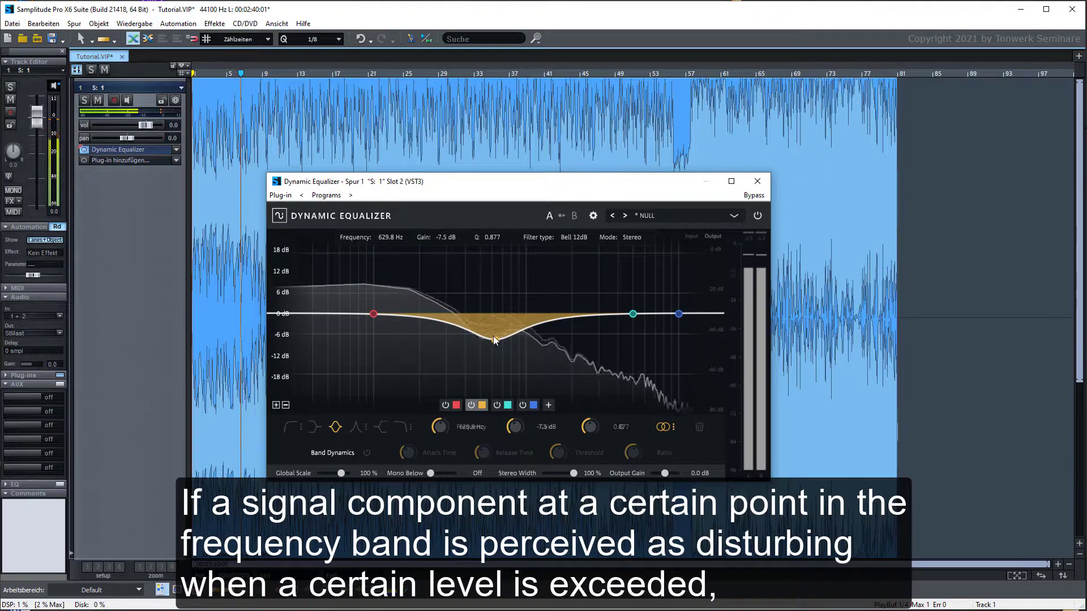
# Pull the red low-shelf band down to about 113 Hz and -8.6 dB gain, and stop playback.
pyautogui.click(374, 314)
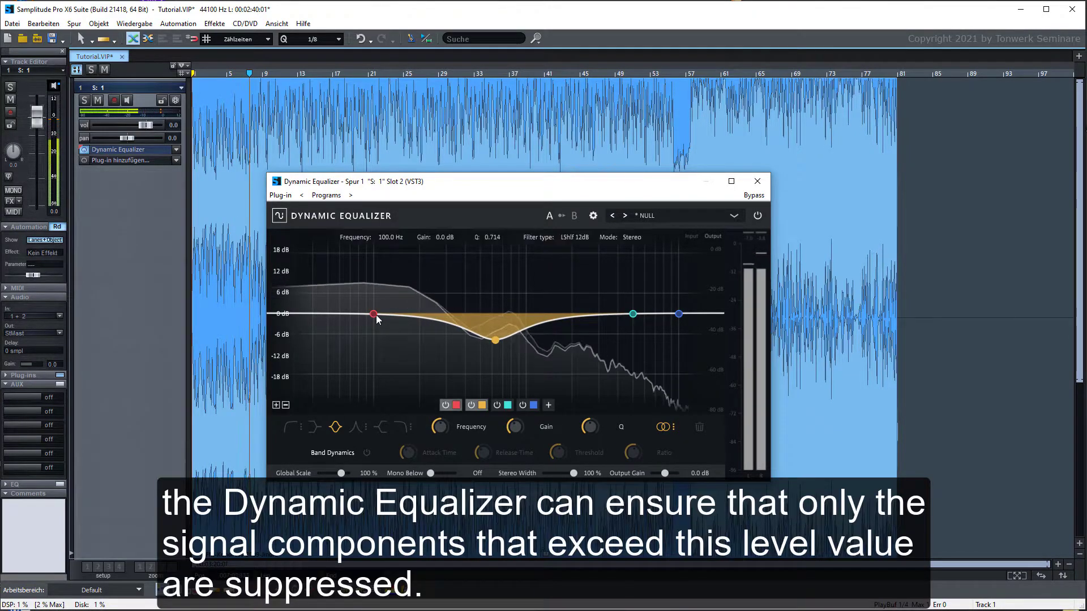
pyautogui.moveTo(374, 315); pyautogui.dragTo(383, 346)
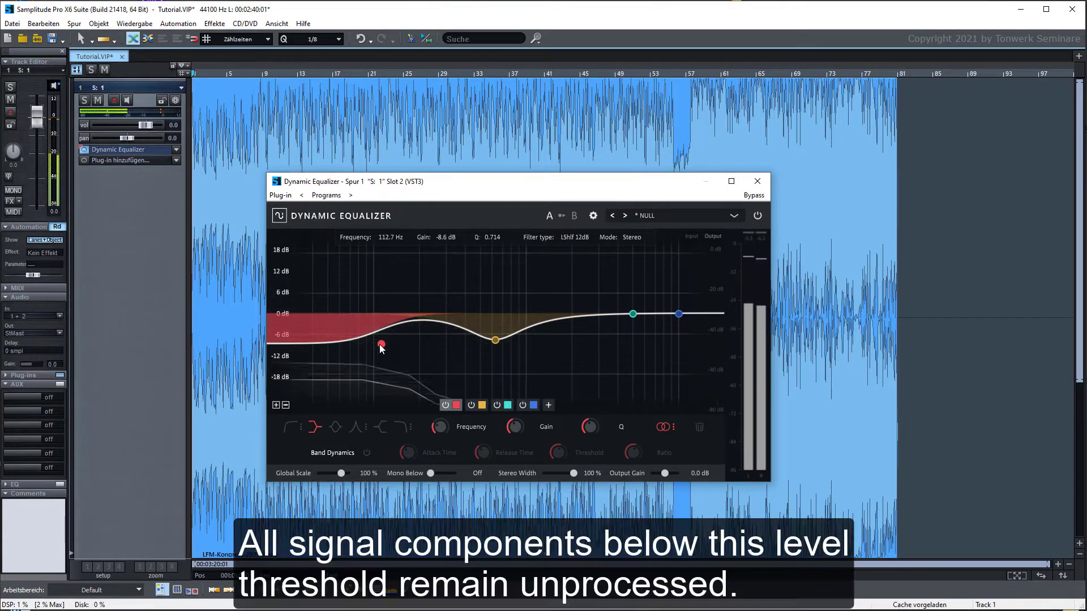
pyautogui.press('space')
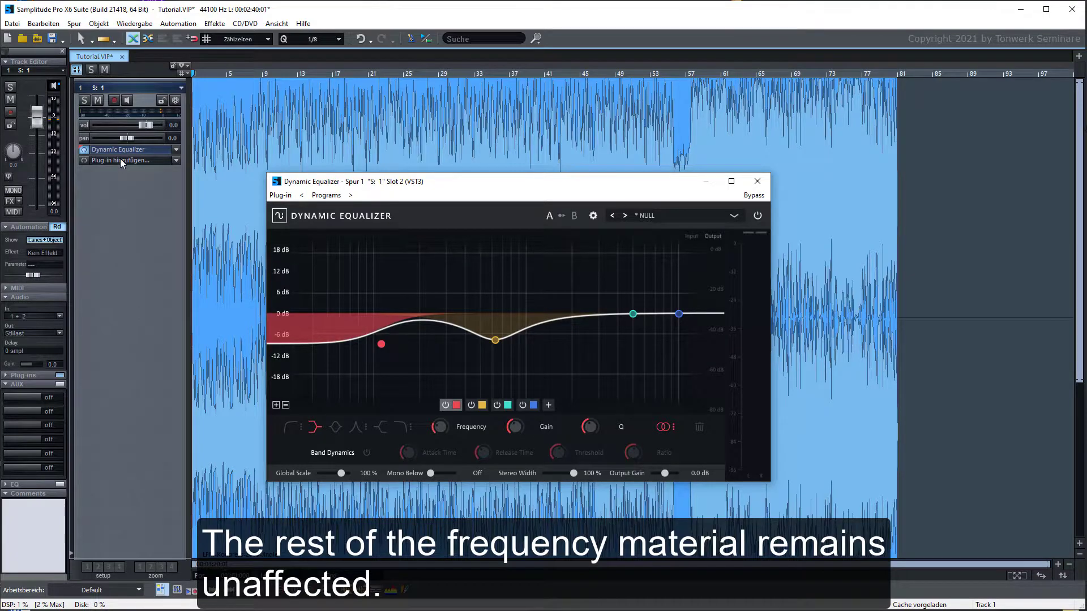
# Find the Multiband Dynamics plug-in with the search term "Multiband" and add it to track 1.
pyautogui.click(120, 160)
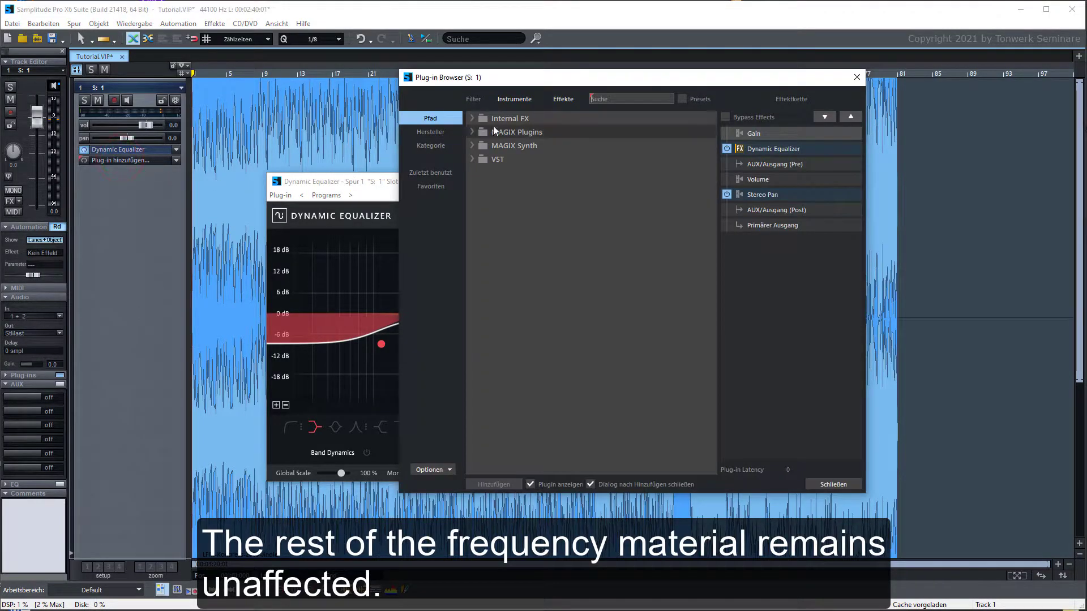
pyautogui.click(617, 101)
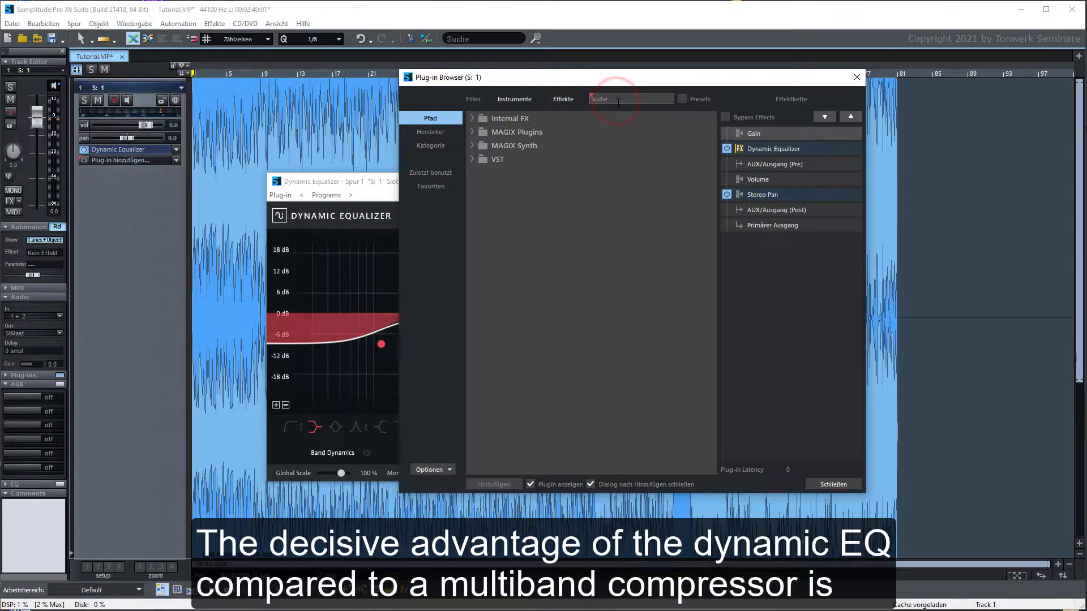
pyautogui.write('Multiband')
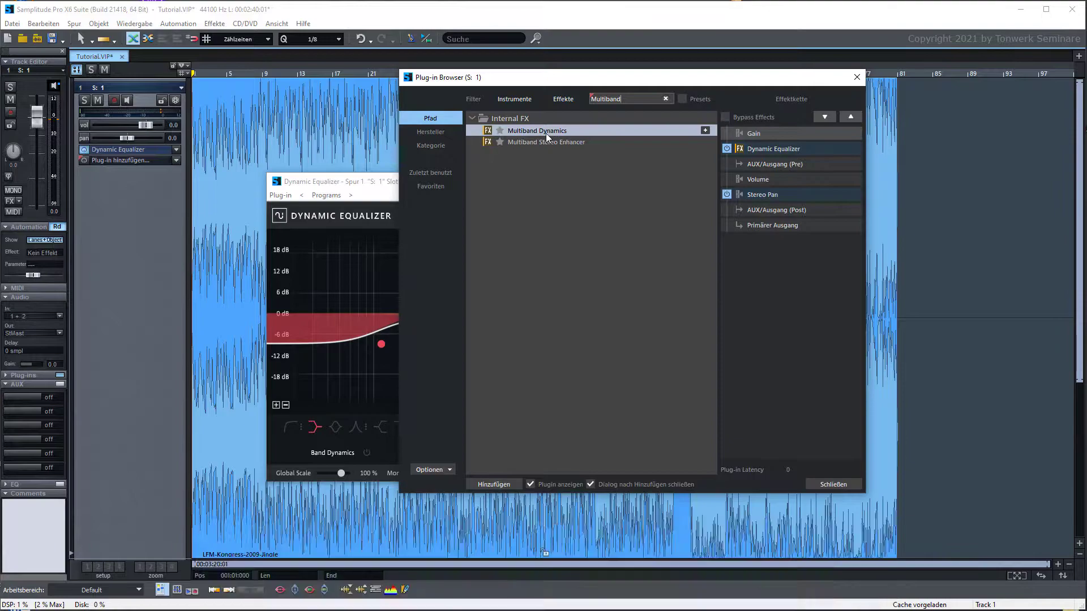
pyautogui.click(545, 131)
pyautogui.doubleClick(545, 130)
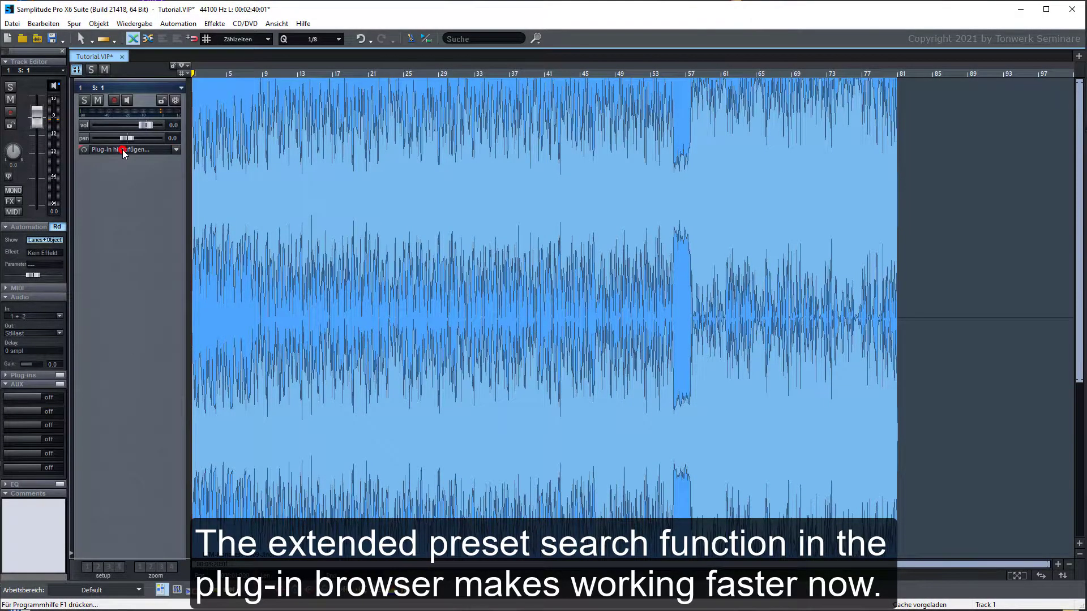
# Open the plug-in browser for track 1, filter it to effects and search for "comp".
pyautogui.click(122, 149)
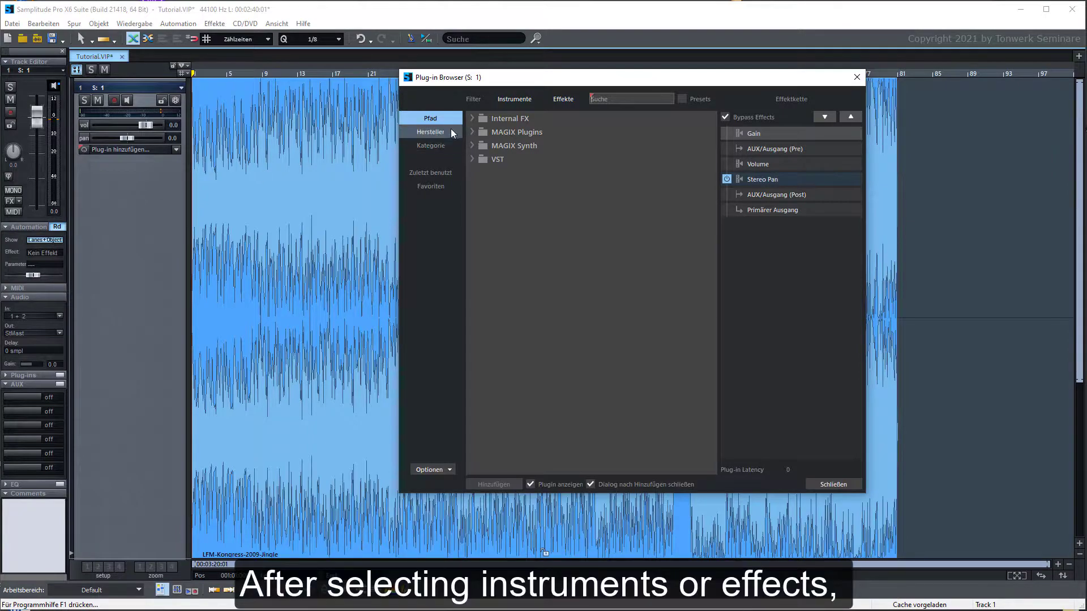
pyautogui.click(503, 100)
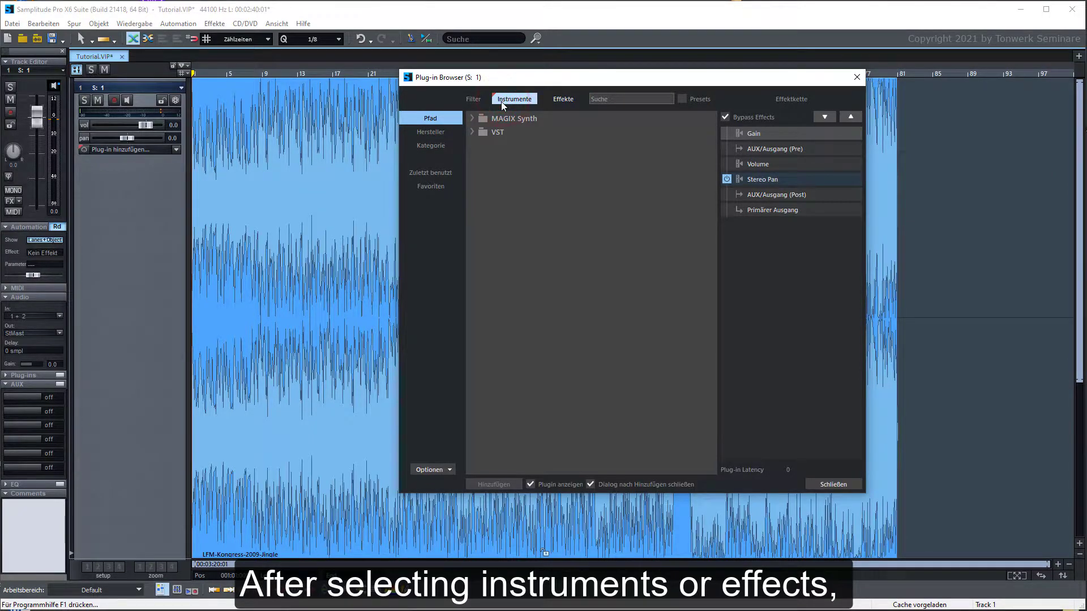
pyautogui.click(562, 100)
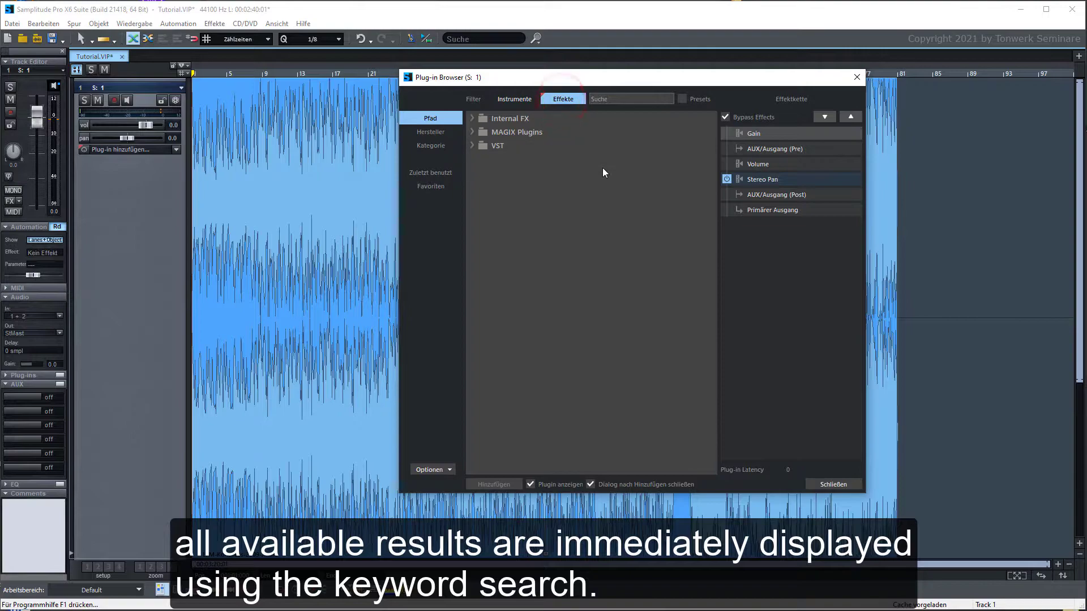
pyautogui.click(607, 99)
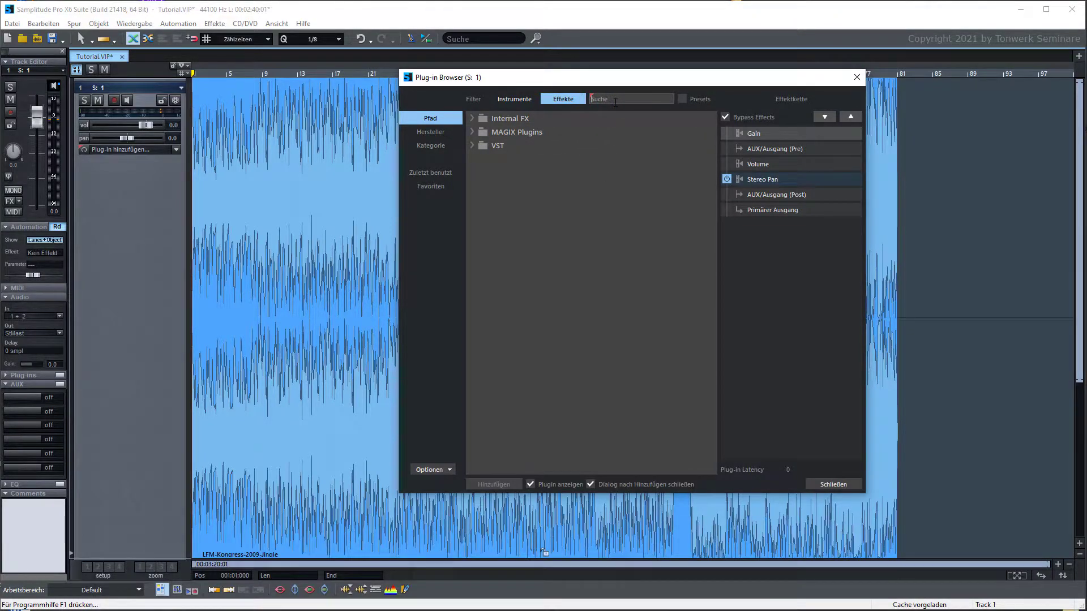
pyautogui.write('comp')
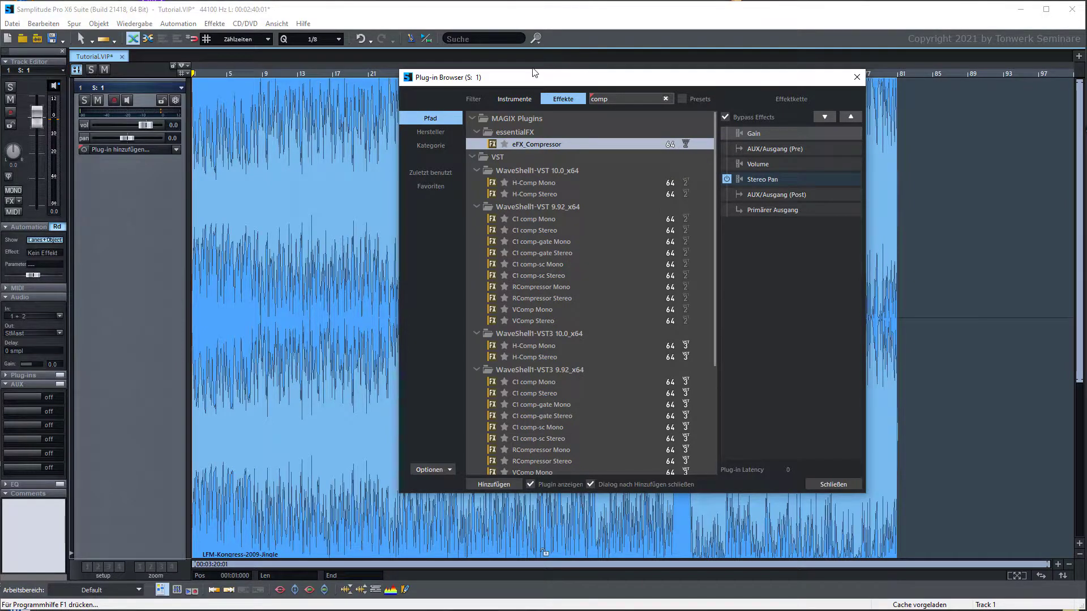
# Switch the plug-in filter to instruments and replace the search term with "piano".
pyautogui.click(512, 99)
pyautogui.click(613, 99)
pyautogui.write('l')
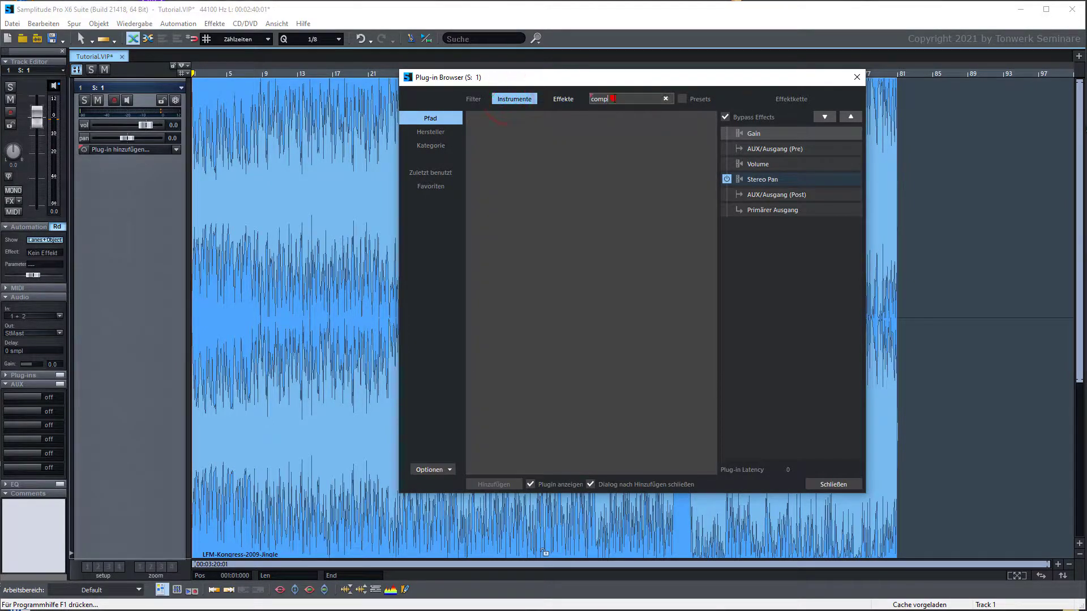
pyautogui.moveTo(613, 99); pyautogui.dragTo(591, 99)
pyautogui.write('piano')
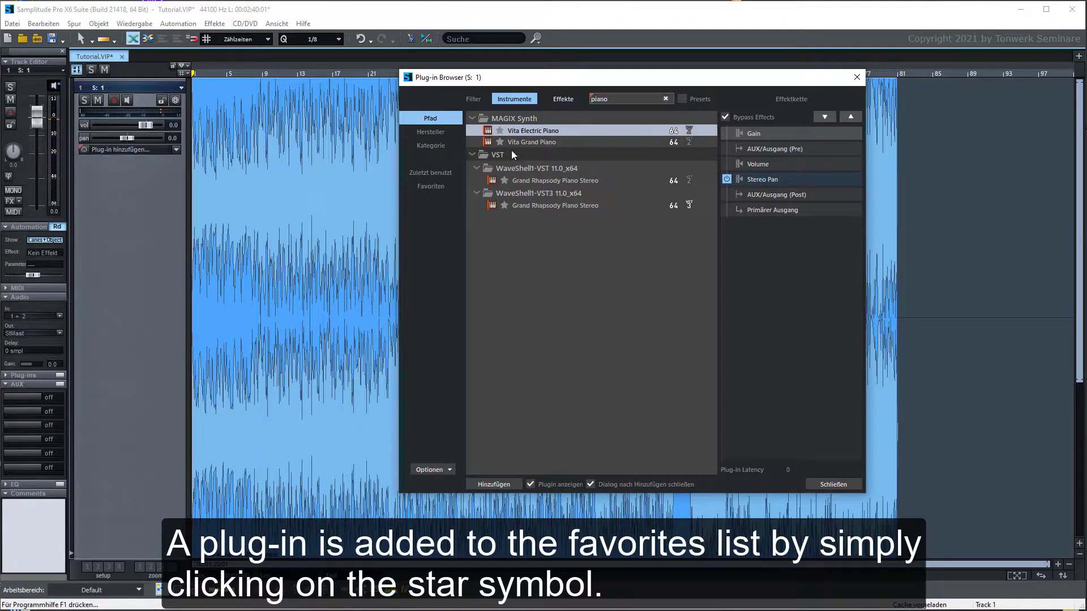
# Mark Vita Grand Piano as a favorite and view the favorites and recently used plug-in lists.
pyautogui.click(498, 141)
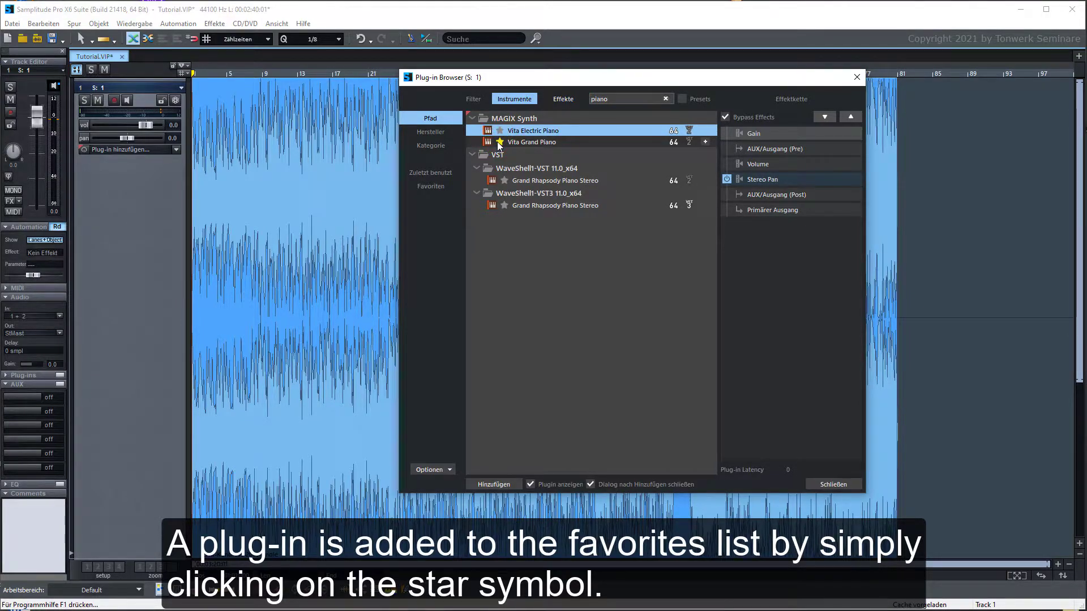
pyautogui.click(438, 187)
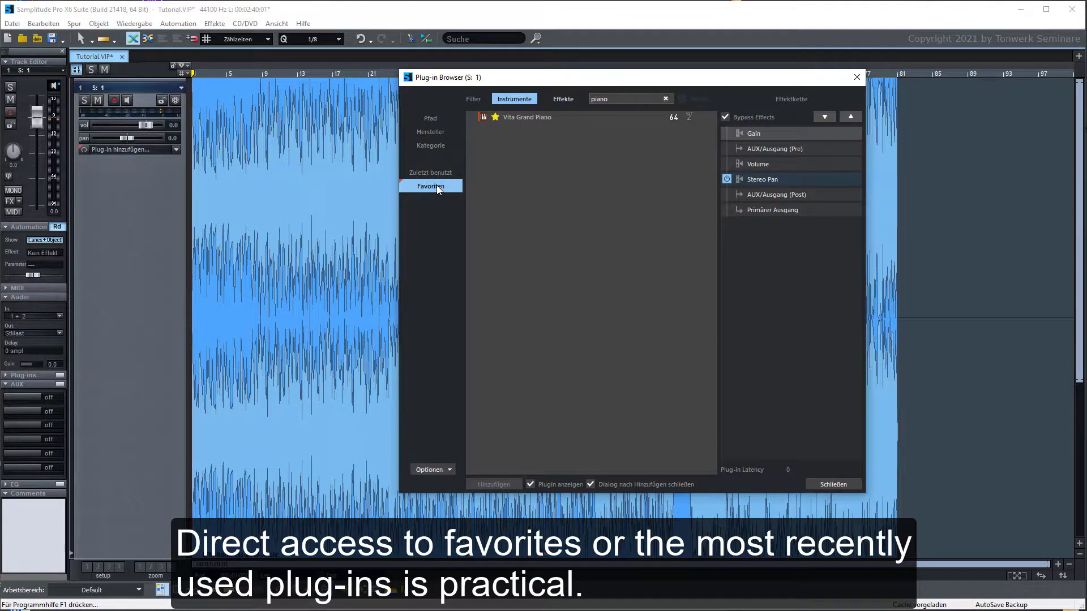
pyautogui.click(437, 173)
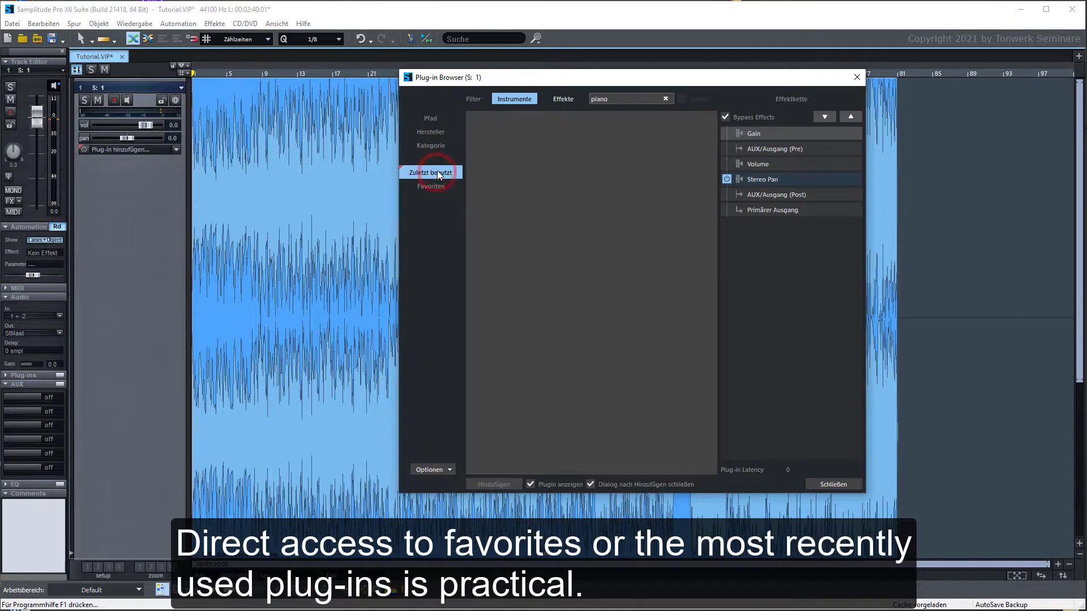
# View the piano results by path, manufacturer and category, return to the path view and turn on the preset search.
pyautogui.click(431, 120)
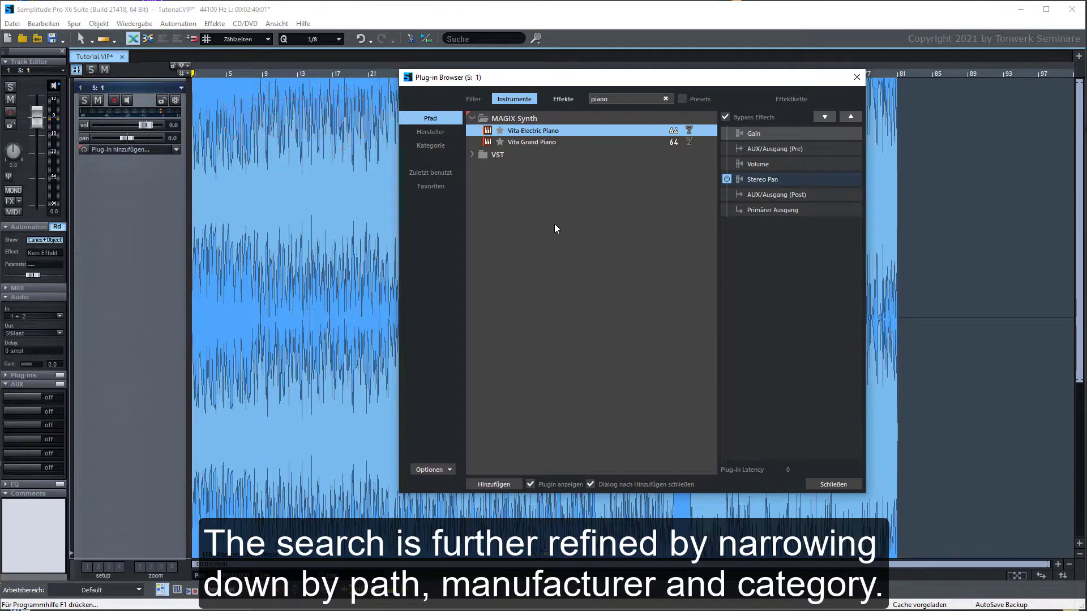
pyautogui.click(433, 133)
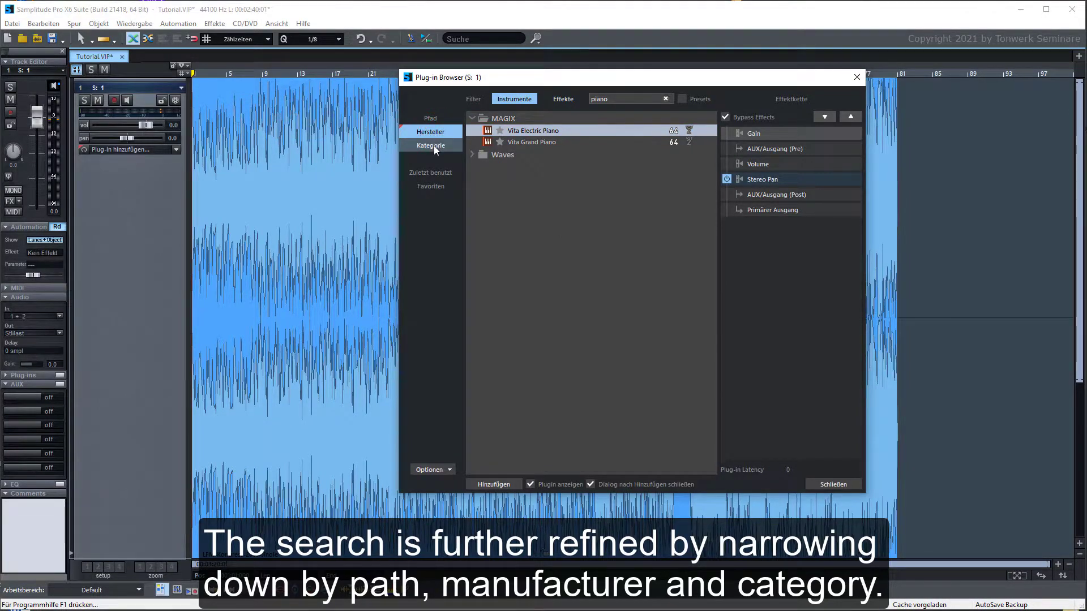
pyautogui.click(434, 145)
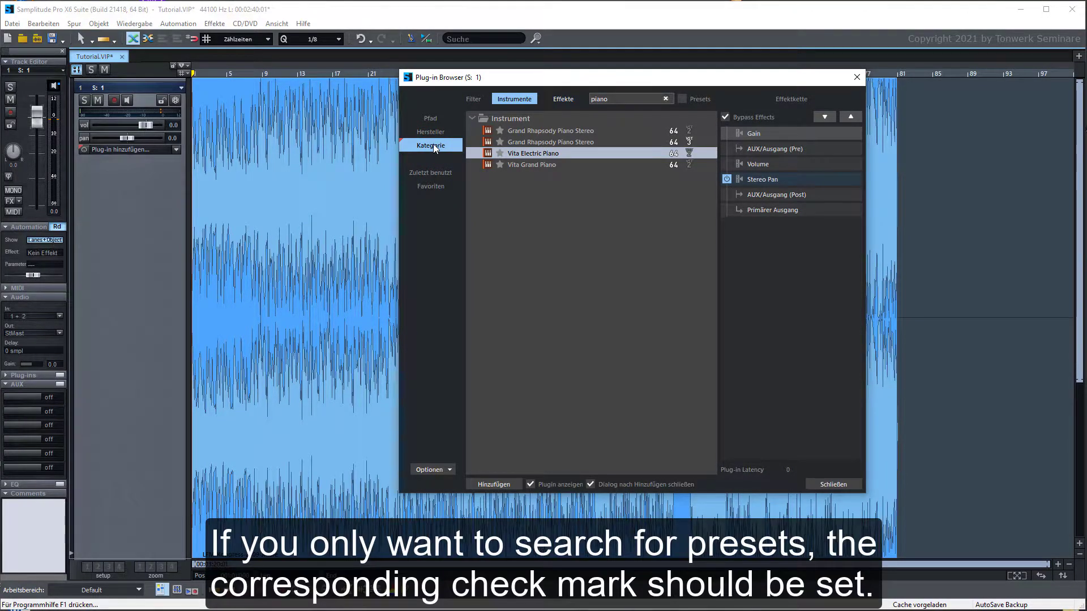
pyautogui.click(430, 119)
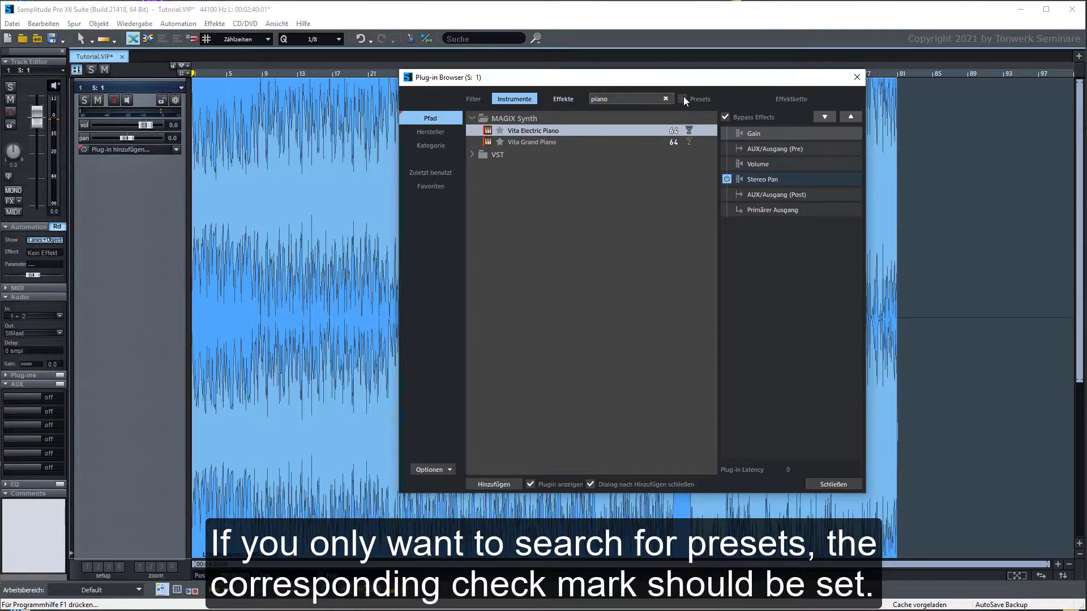
pyautogui.click(683, 99)
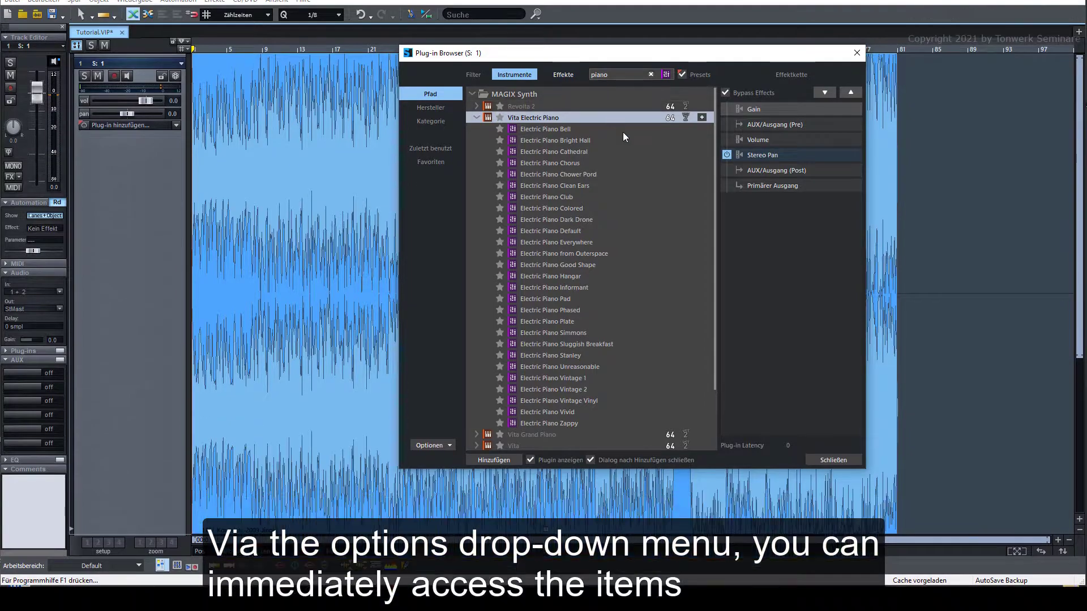
# Open the VST options from the plug-in browser and cancel the dialog.
pyautogui.click(434, 446)
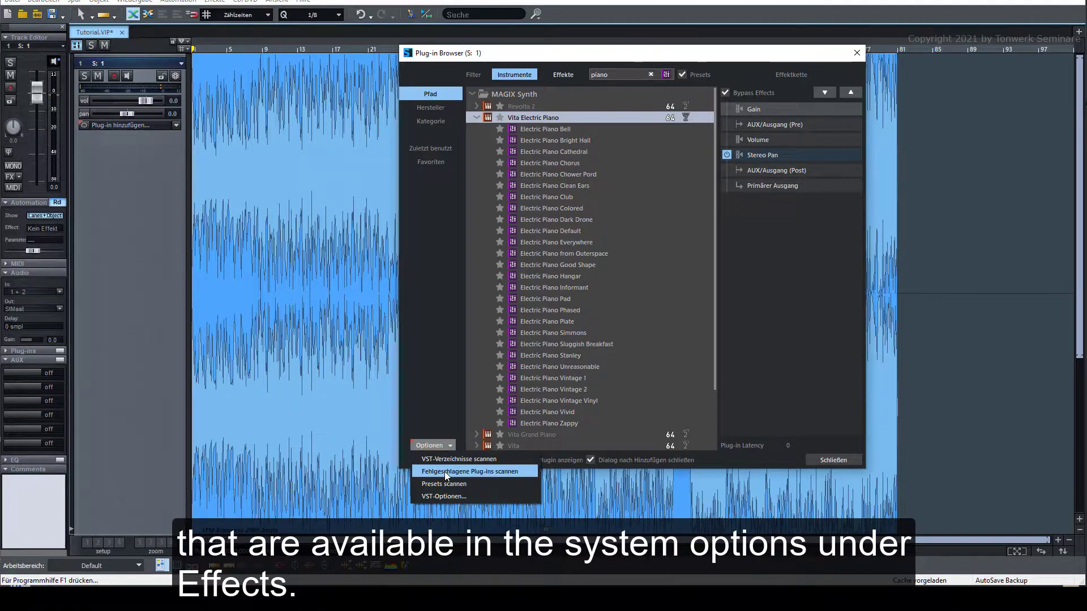
pyautogui.click(444, 497)
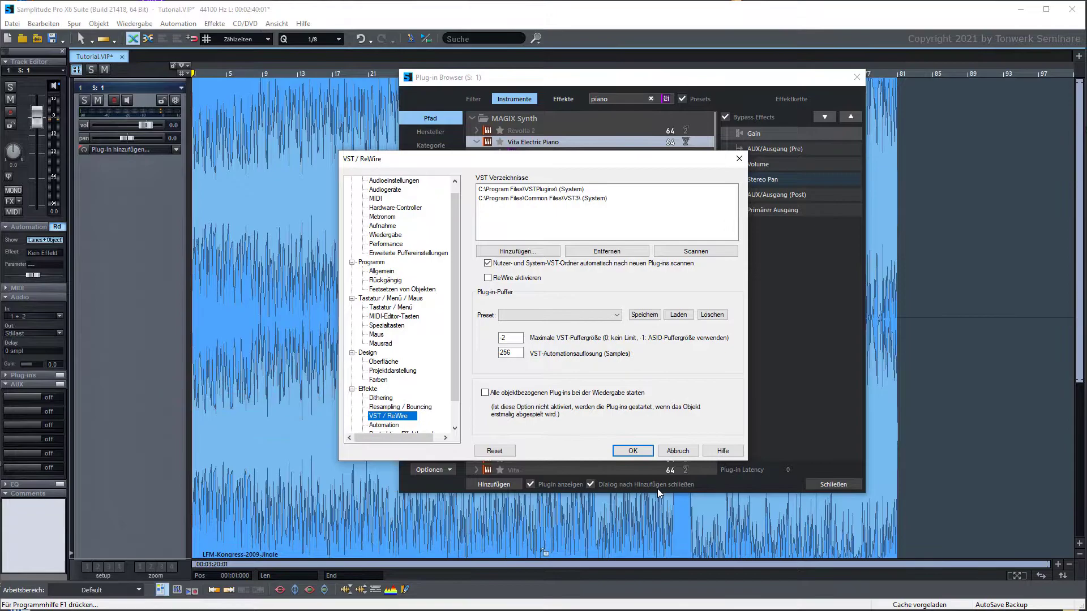
pyautogui.click(678, 451)
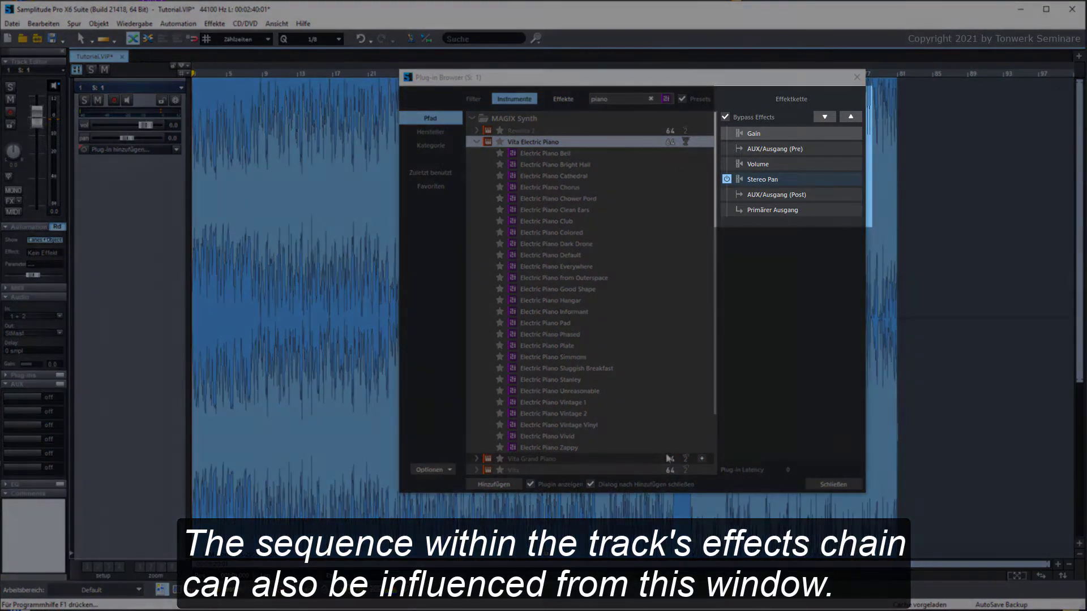
# Reorder track 1's effects chain, placing Gain below AUX/Ausgang (Pre) and shifting Stereo Pan up and down among its neighbours.
pyautogui.click(787, 174)
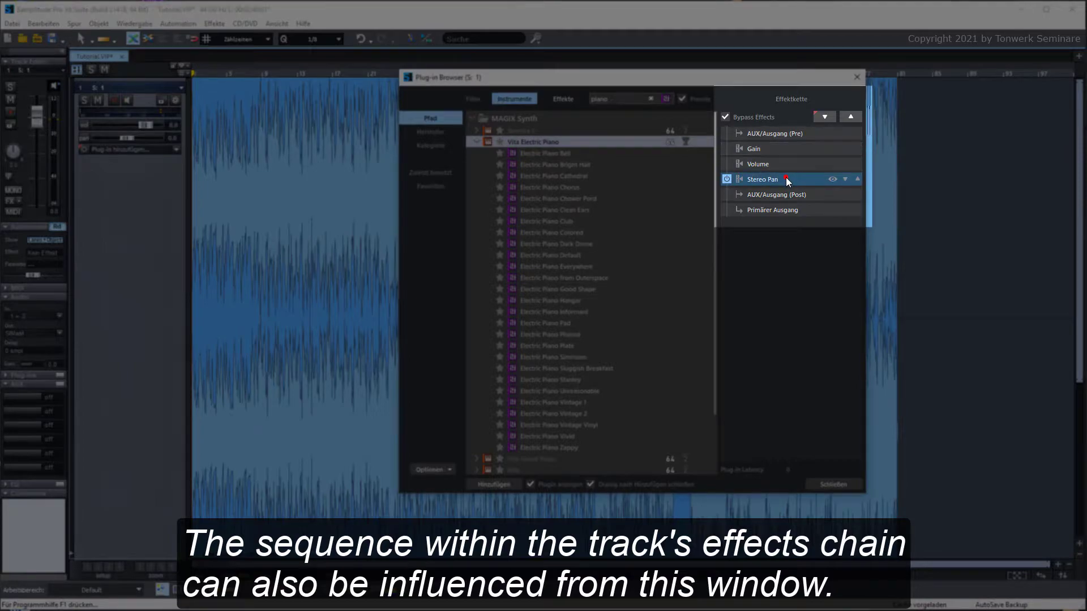
pyautogui.click(825, 118)
pyautogui.click(825, 118)
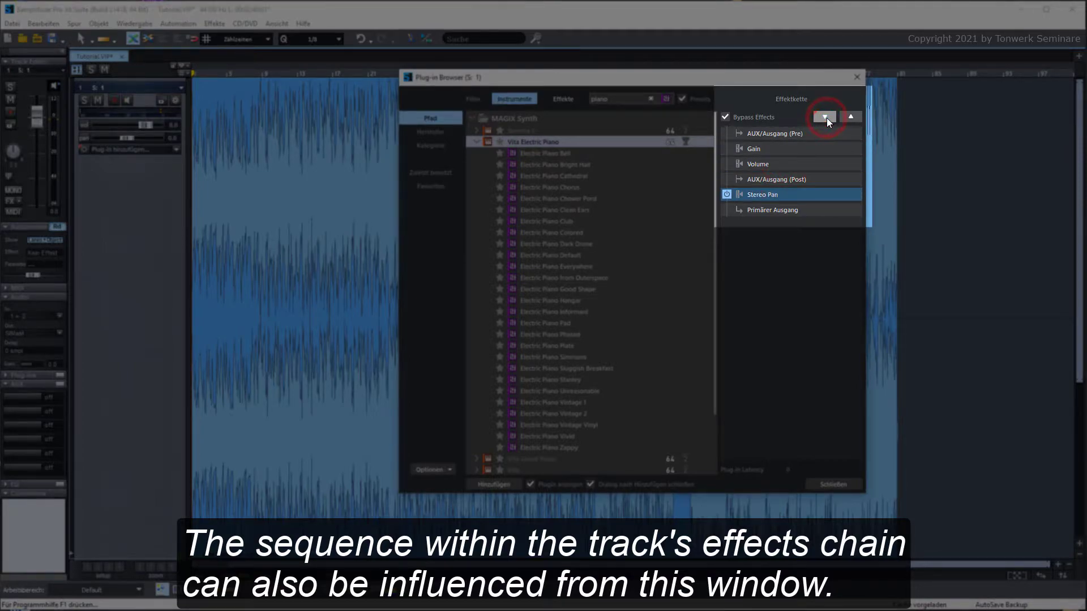
pyautogui.click(852, 117)
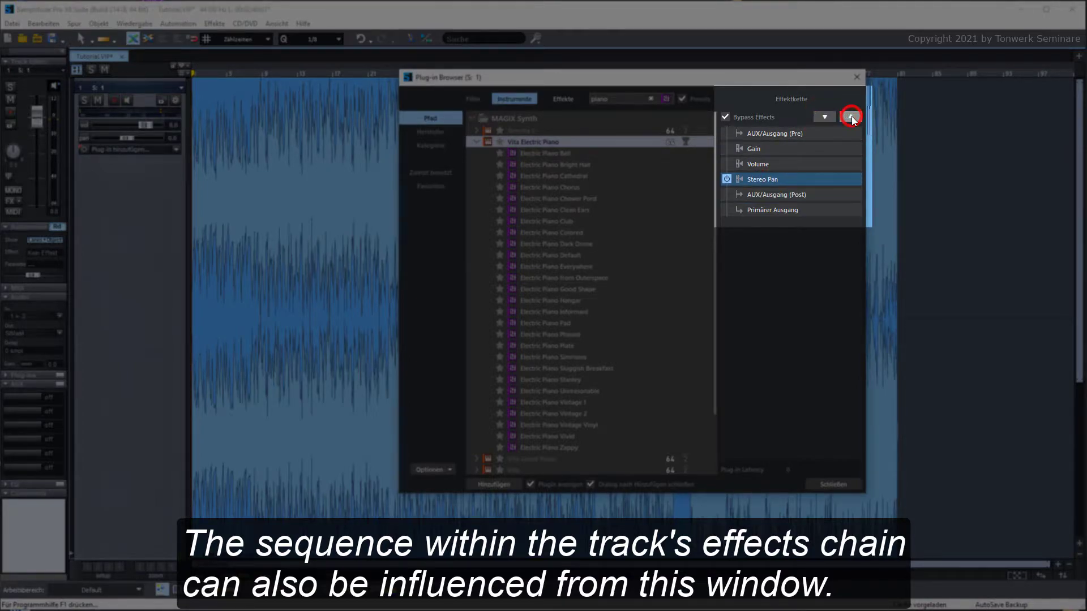
pyautogui.click(852, 116)
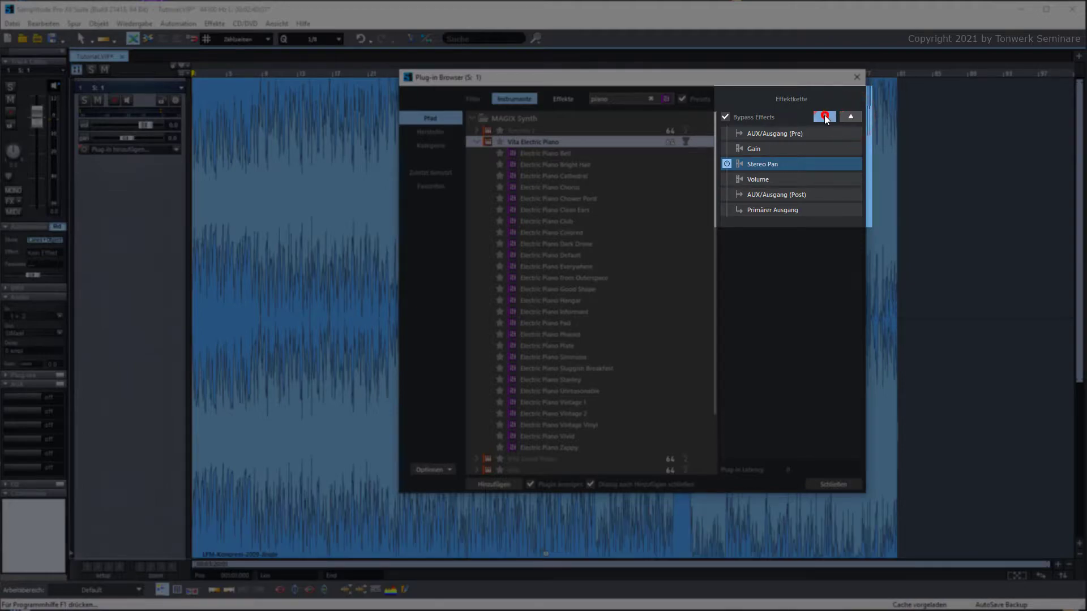
pyautogui.click(826, 117)
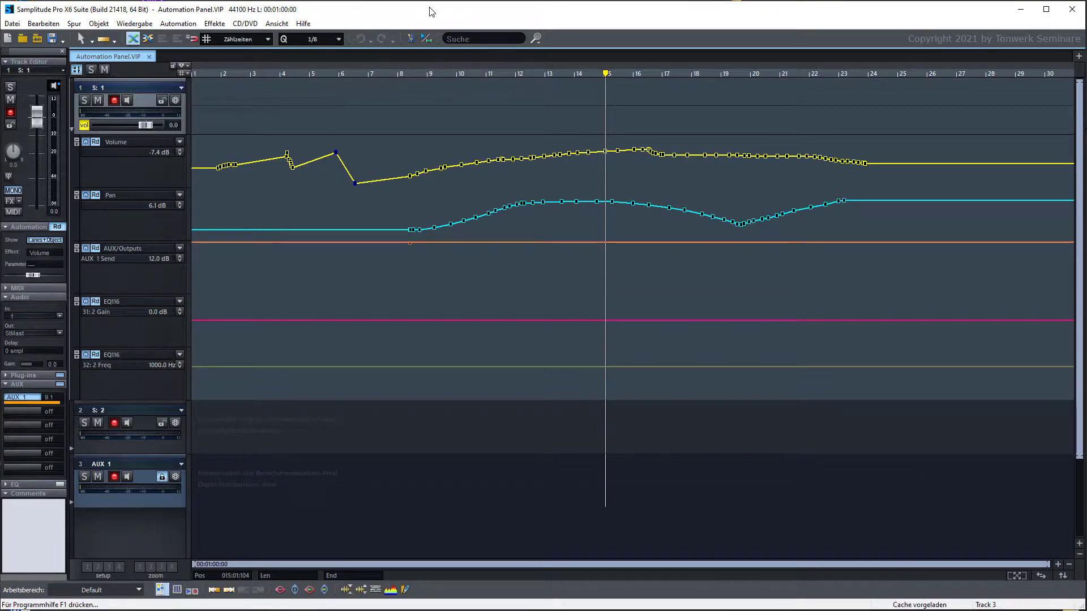
# Show the Automation Panel in the Automation Panel.VIP project.
pyautogui.click(283, 24)
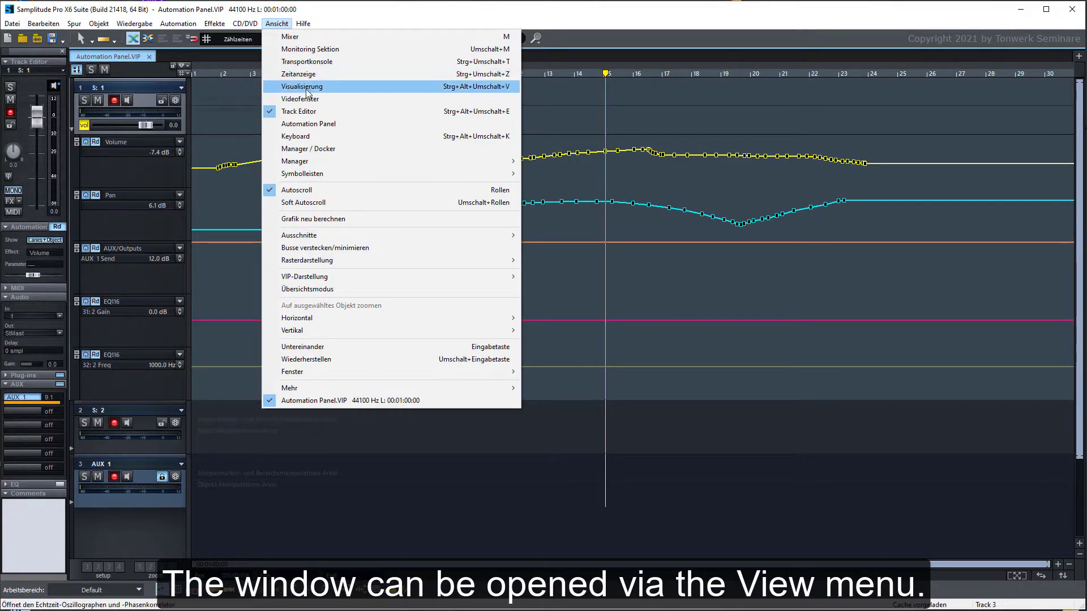
pyautogui.click(308, 124)
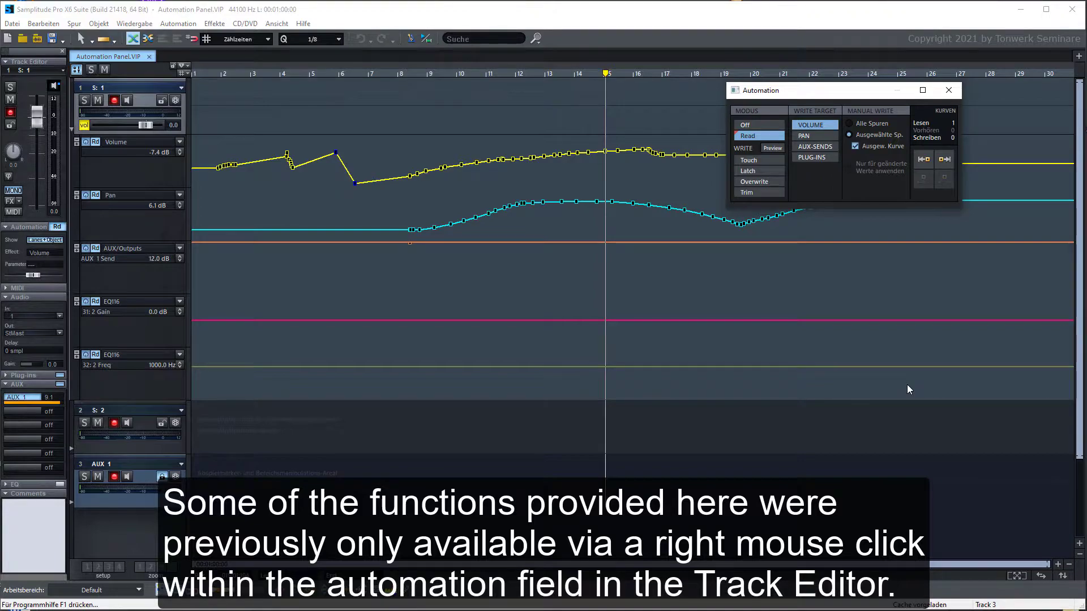
# Show the automation effect options for track 1, close the list and select the EQ116 gain lane.
pyautogui.click(40, 253)
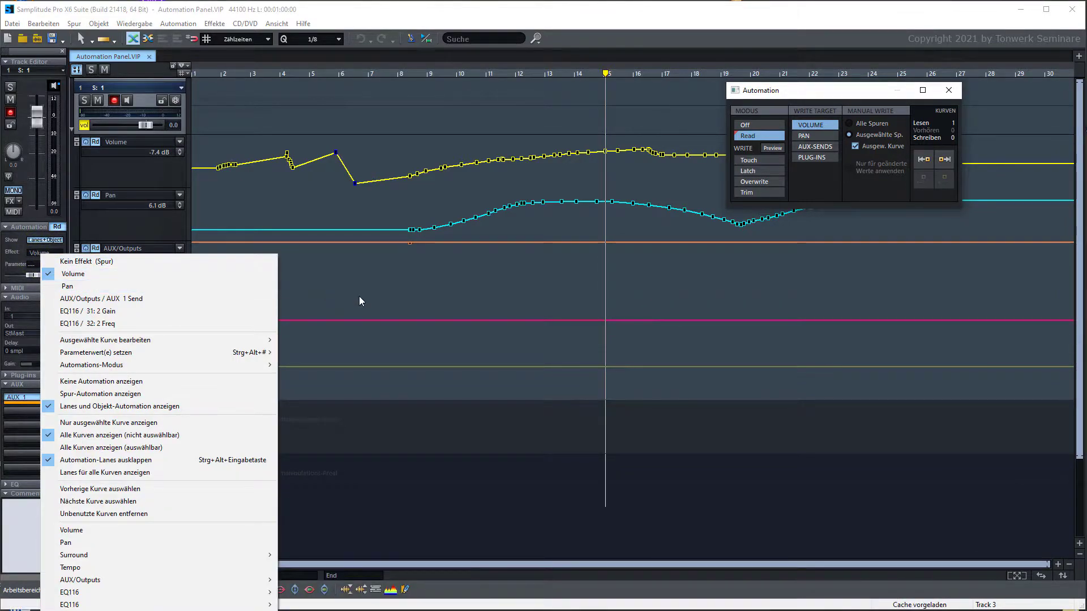
pyautogui.click(378, 301)
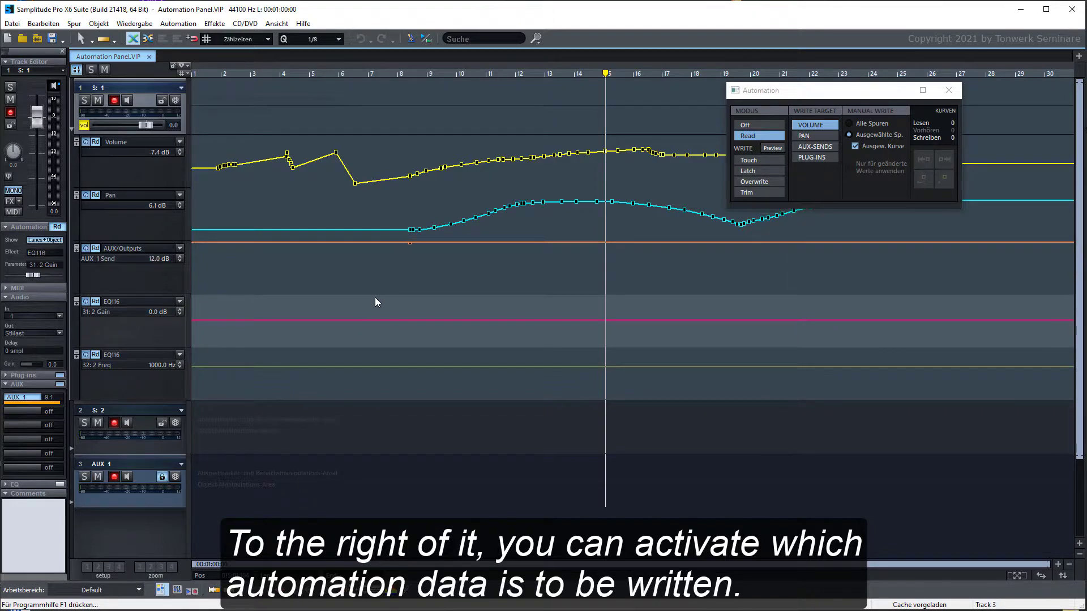
# Turn on automation write Preview and activate the Touch mode in the Automation Panel.
pyautogui.click(773, 149)
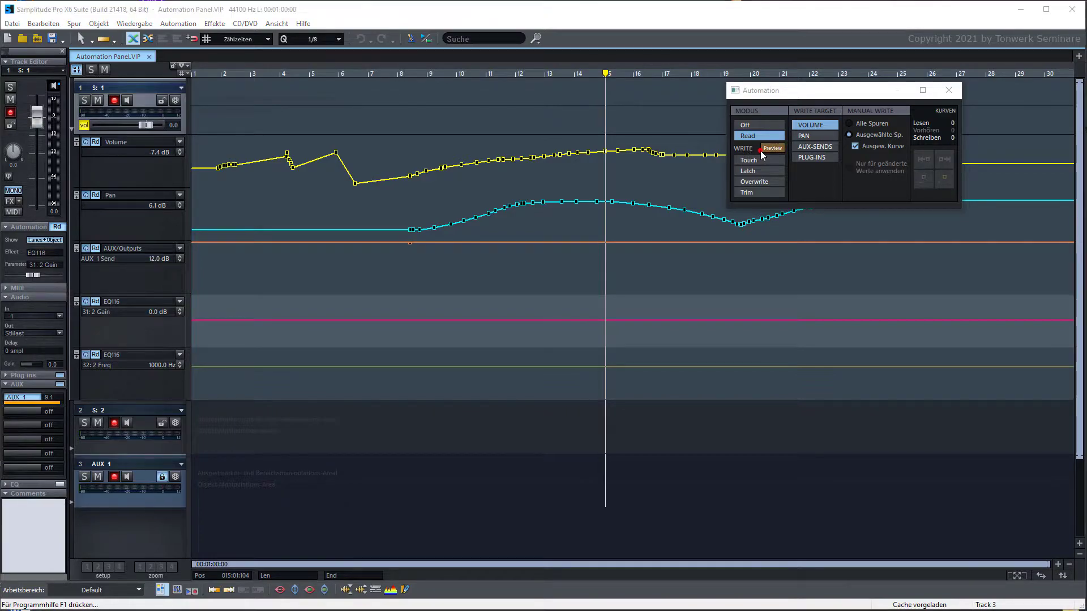
pyautogui.click(764, 160)
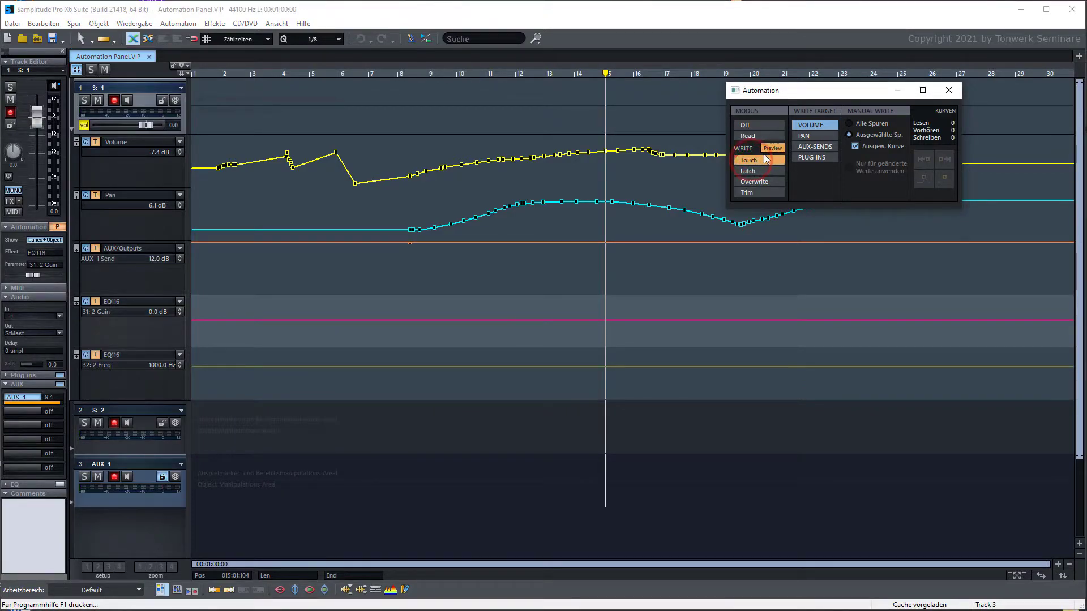
# Write volume moves on track 1 during playback and update the curve from the play cursor back to the project start.
pyautogui.click(391, 170)
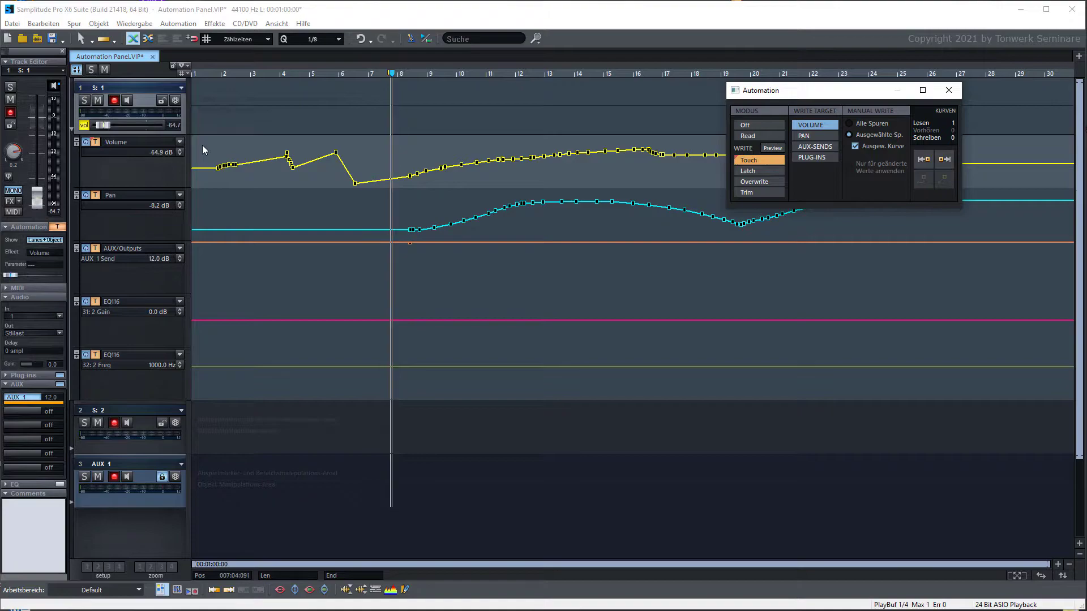
pyautogui.moveTo(112, 125); pyautogui.dragTo(155, 141)
pyautogui.press('space')
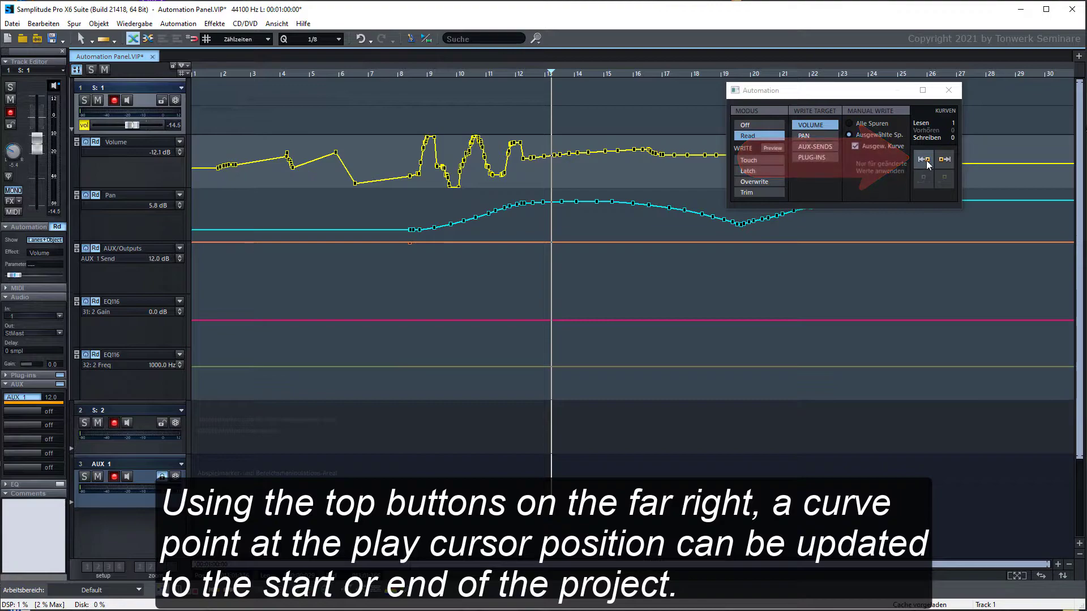
pyautogui.click(926, 163)
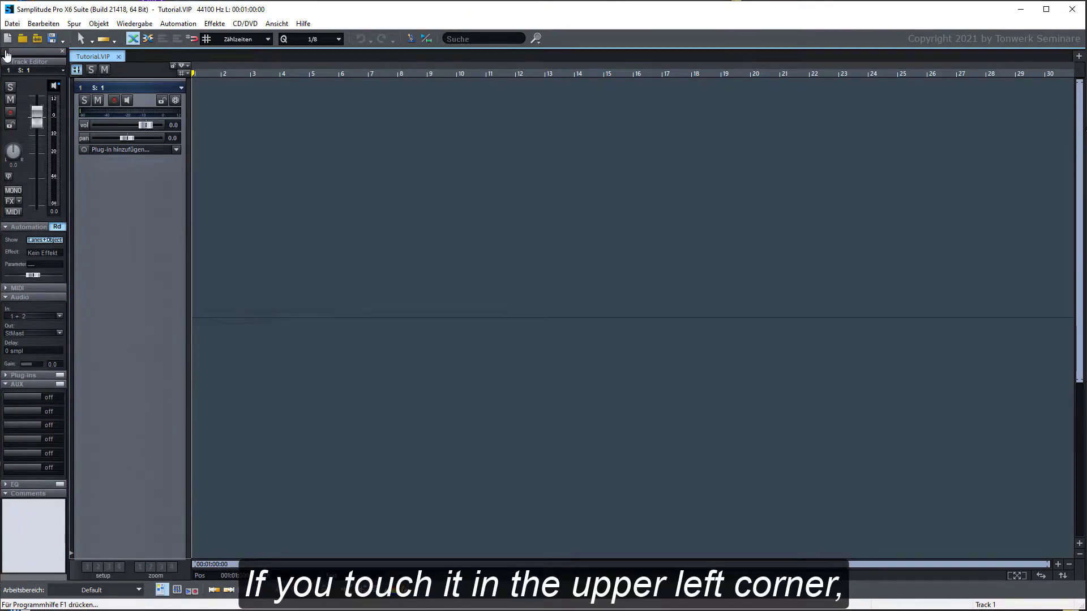
# Undock the Track Editor in Tutorial.VIP and move it below the tracks.
pyautogui.moveTo(6, 55); pyautogui.dragTo(542, 329)
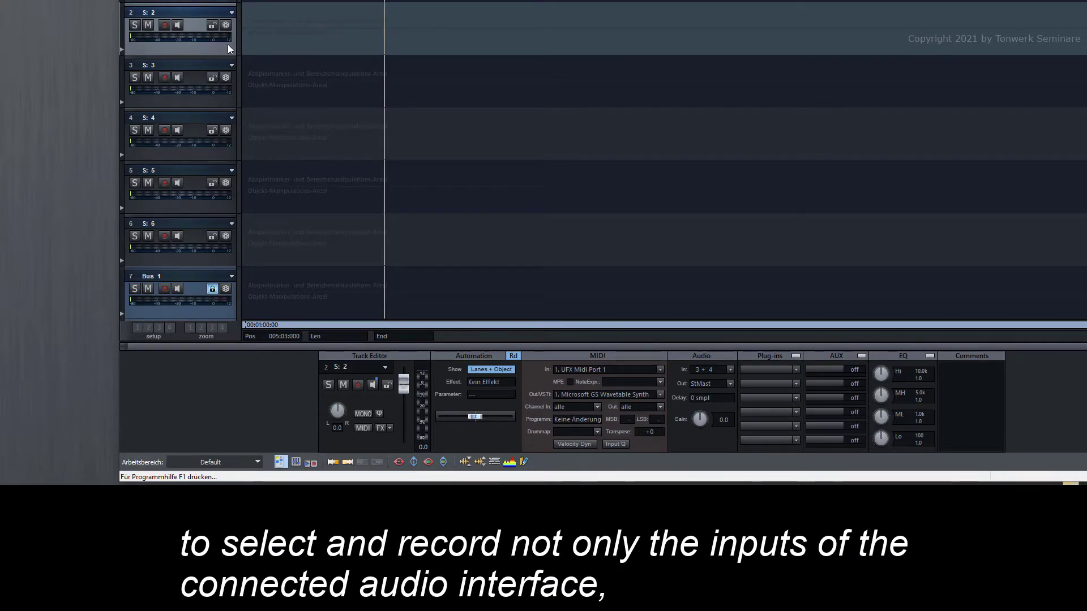
# View the recording input choices for track 2, including the project's own tracks under Spuren.
pyautogui.rightClick(164, 25)
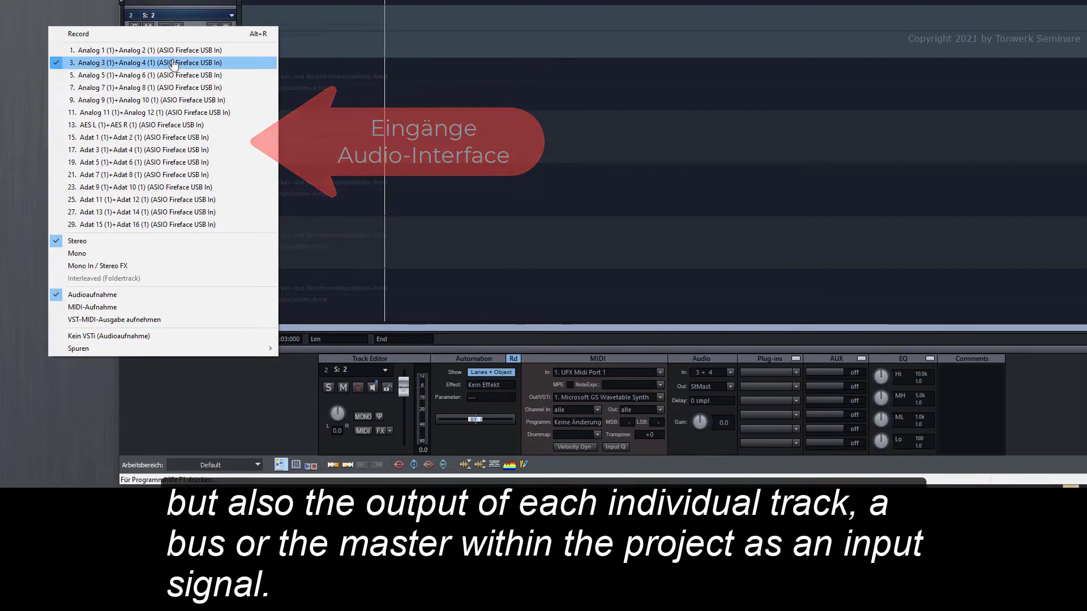
pyautogui.moveTo(173, 349)
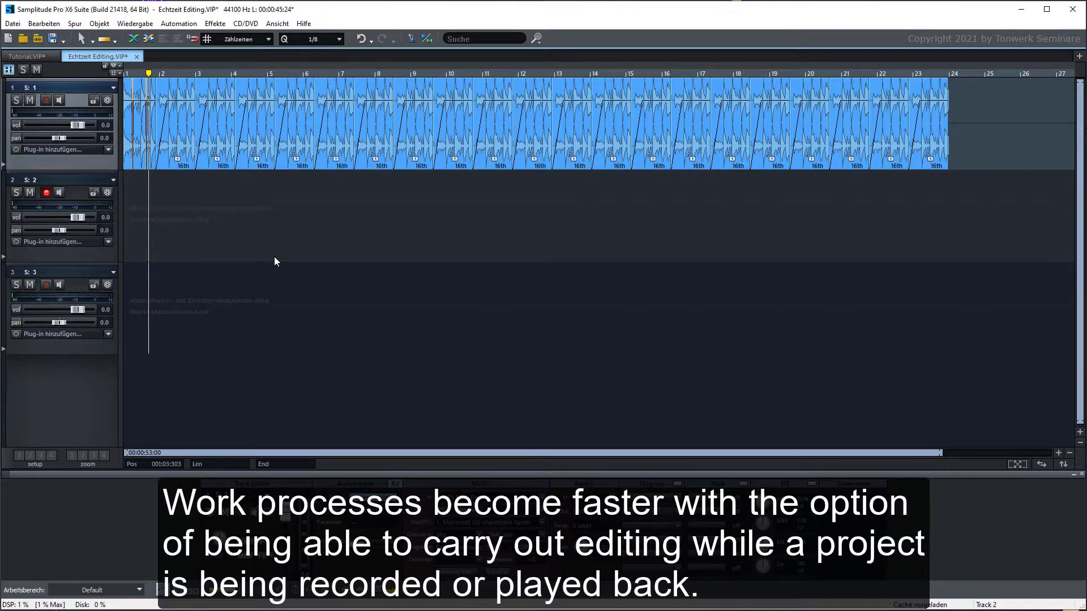
# Start recording on track 2 in Echtzeit Editing.VIP and edit the beginning of track 1 while recording runs.
pyautogui.press('r')
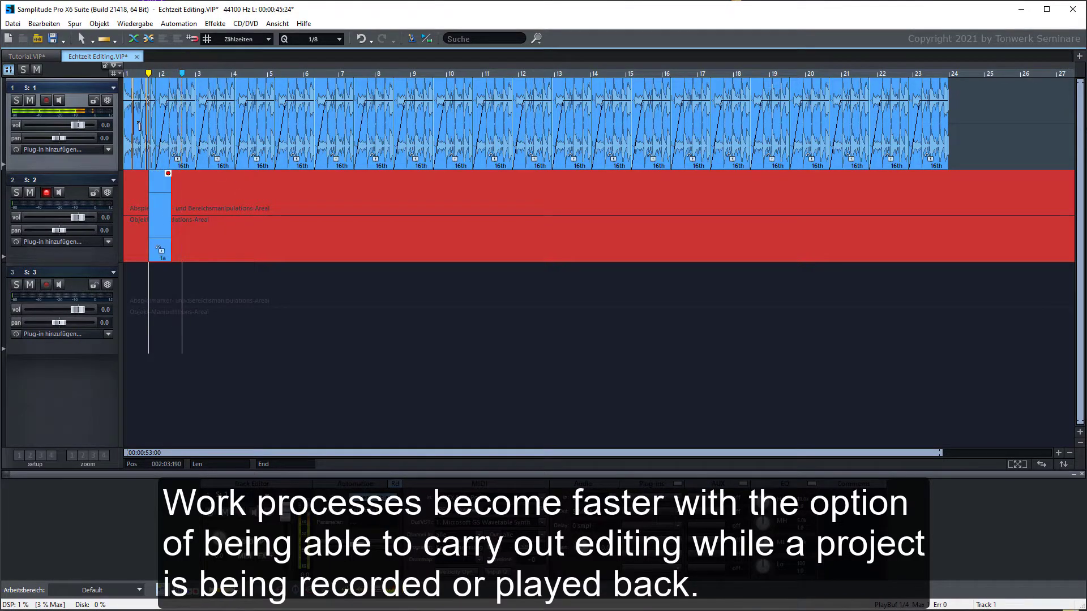
pyautogui.moveTo(136, 116)
pyautogui.mouseDown()
pyautogui.moveTo(139, 154)
pyautogui.moveTo(166, 163)
pyautogui.moveTo(134, 166)
pyautogui.mouseUp()
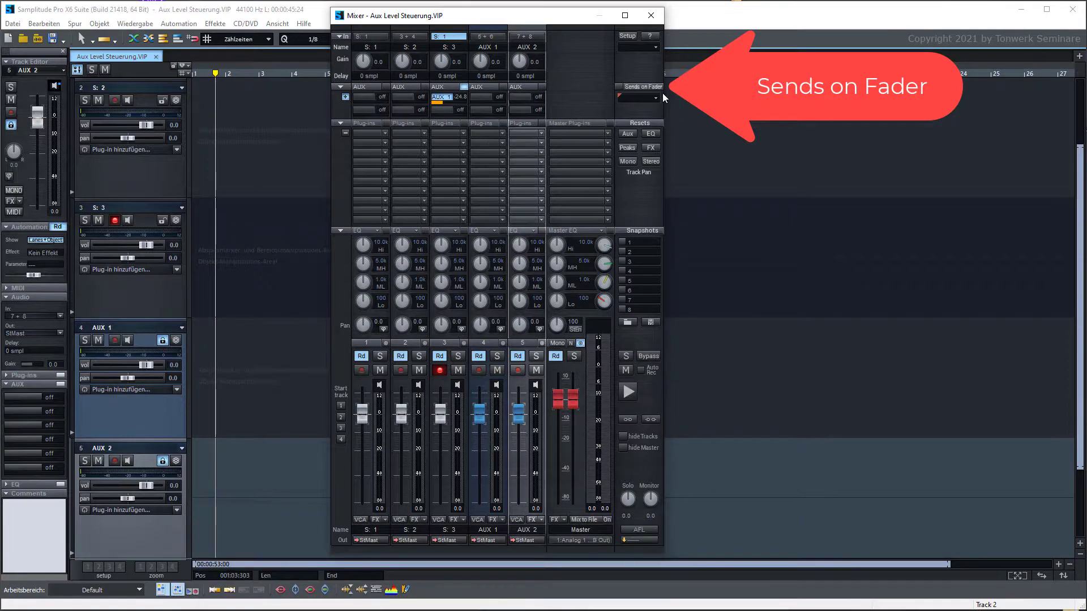
# Set Sends on Fader to AUX 1 in the mixer and raise the AUX 1 send of track S: 3.
pyautogui.click(655, 98)
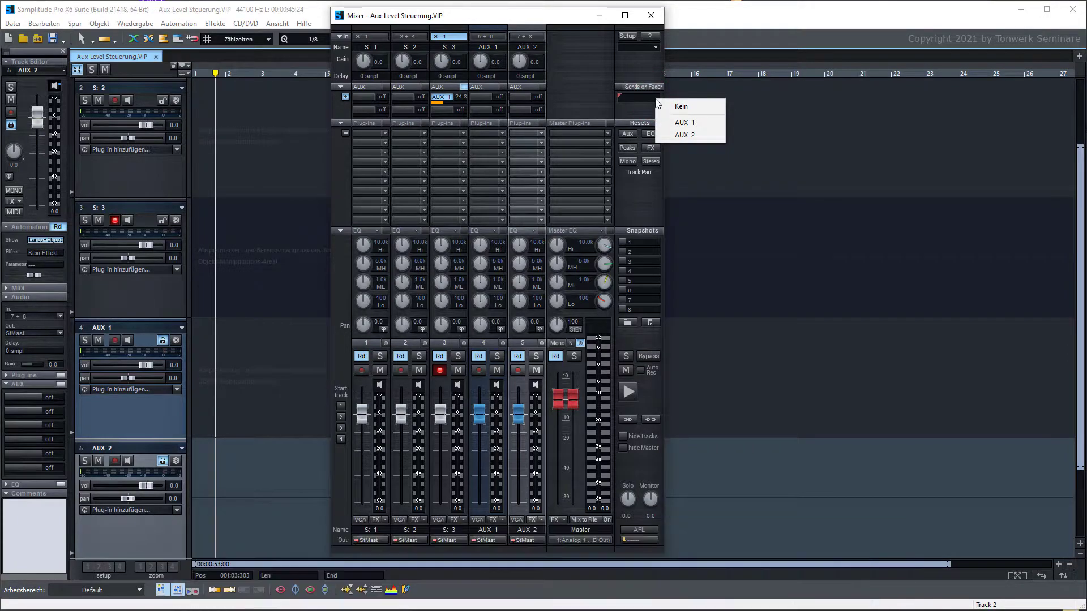
pyautogui.click(678, 124)
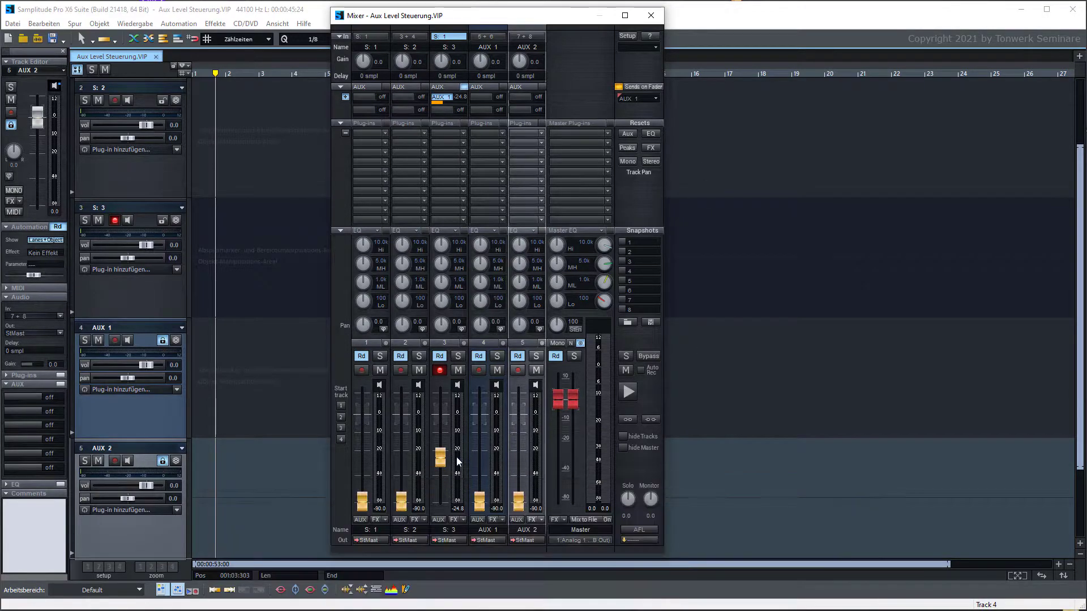
pyautogui.moveTo(443, 465); pyautogui.dragTo(451, 434)
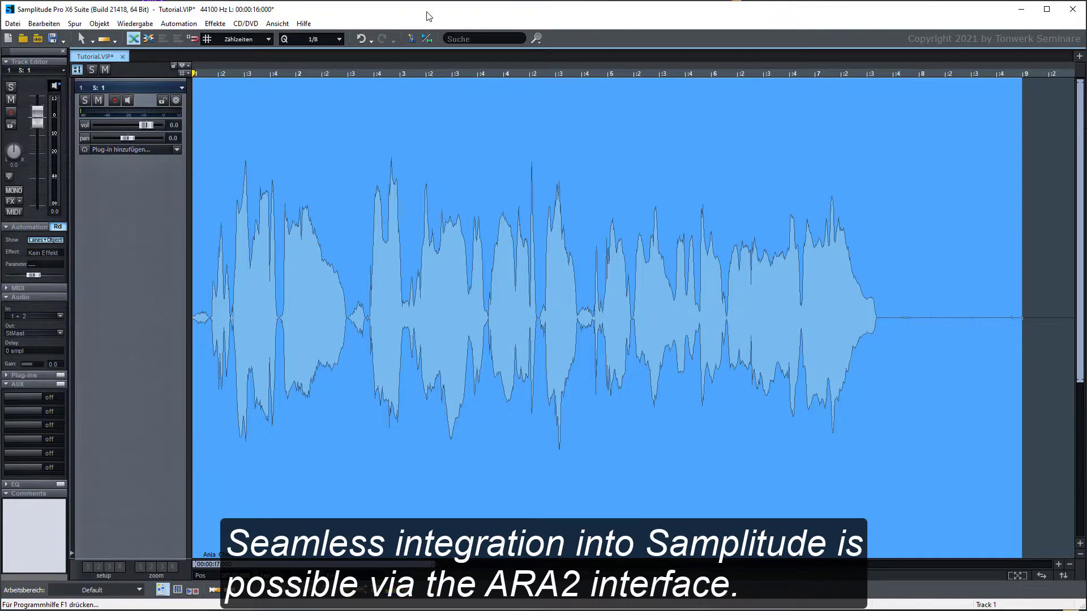
# Select the vocal audio object on track 1 and open its audio for editing in Melodyne.
pyautogui.click(505, 482)
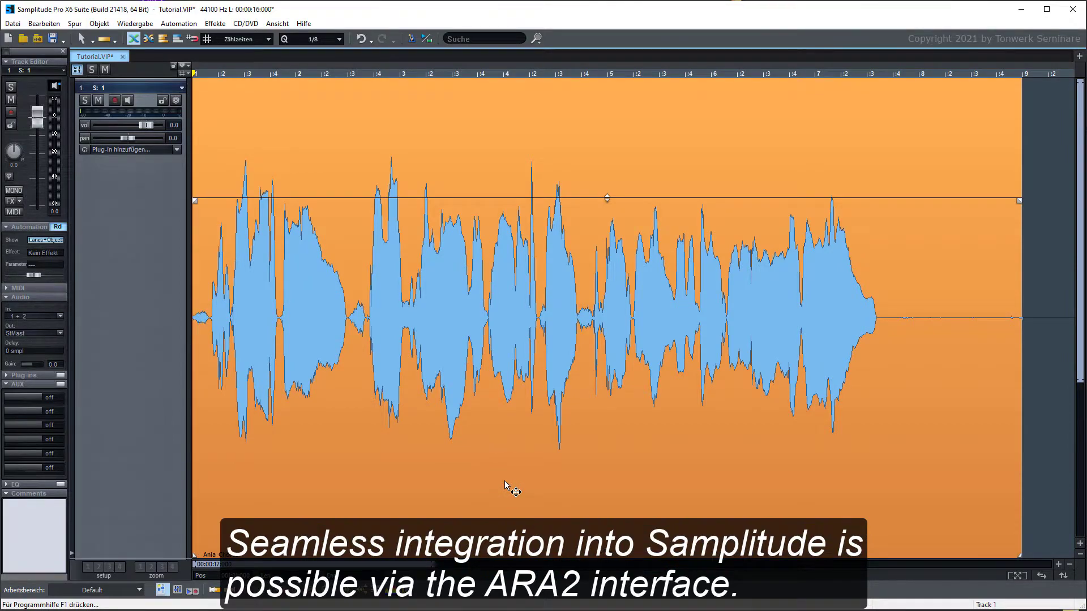
pyautogui.rightClick(627, 102)
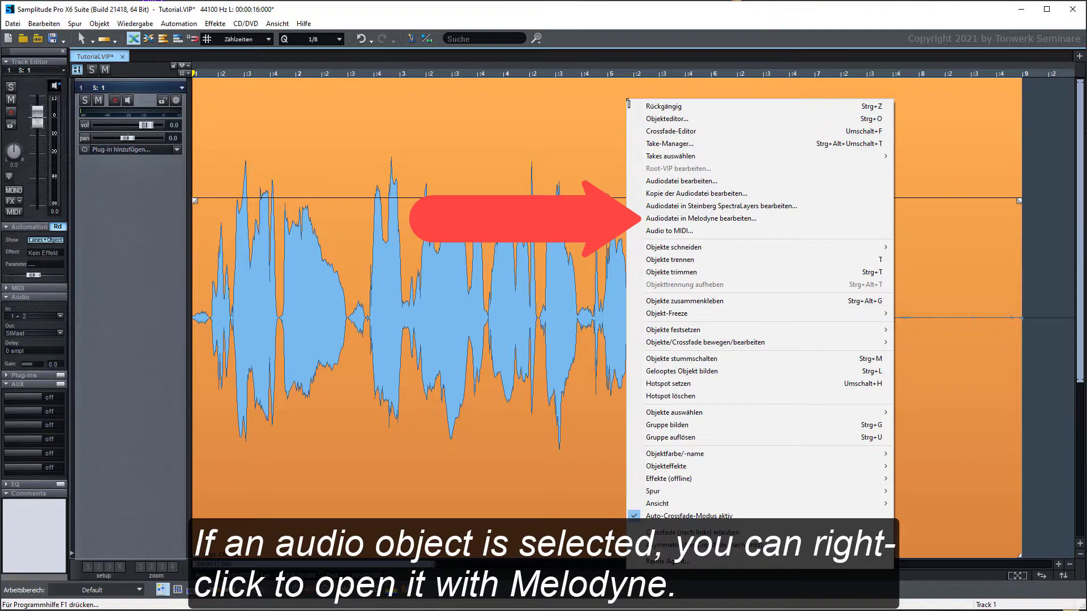
pyautogui.click(708, 218)
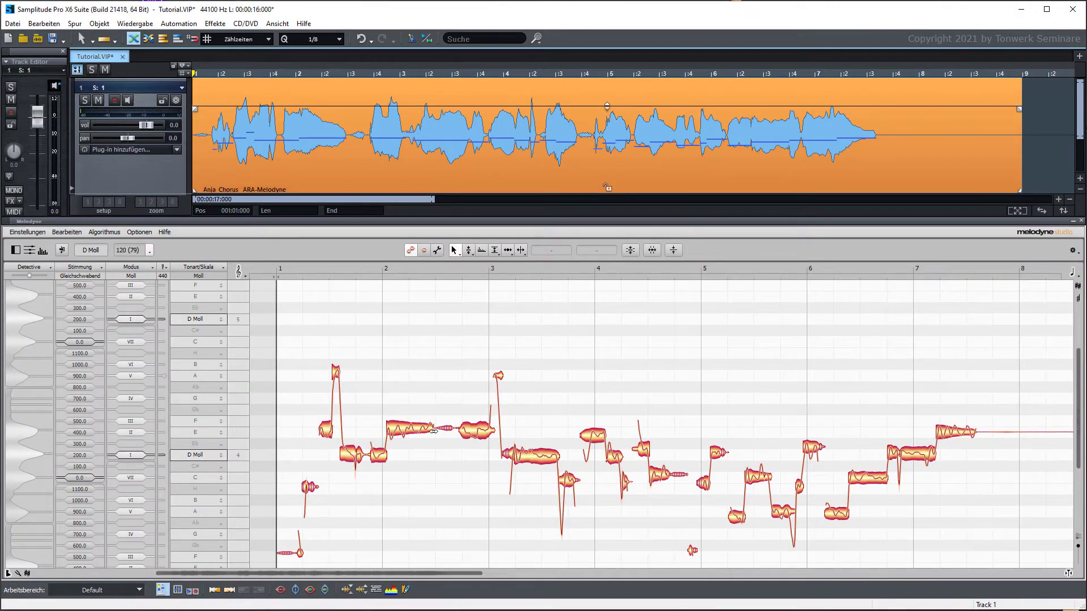
# Select the long E 4 note at the start of bar 2 in Melodyne and shift it slightly upward.
pyautogui.click(402, 433)
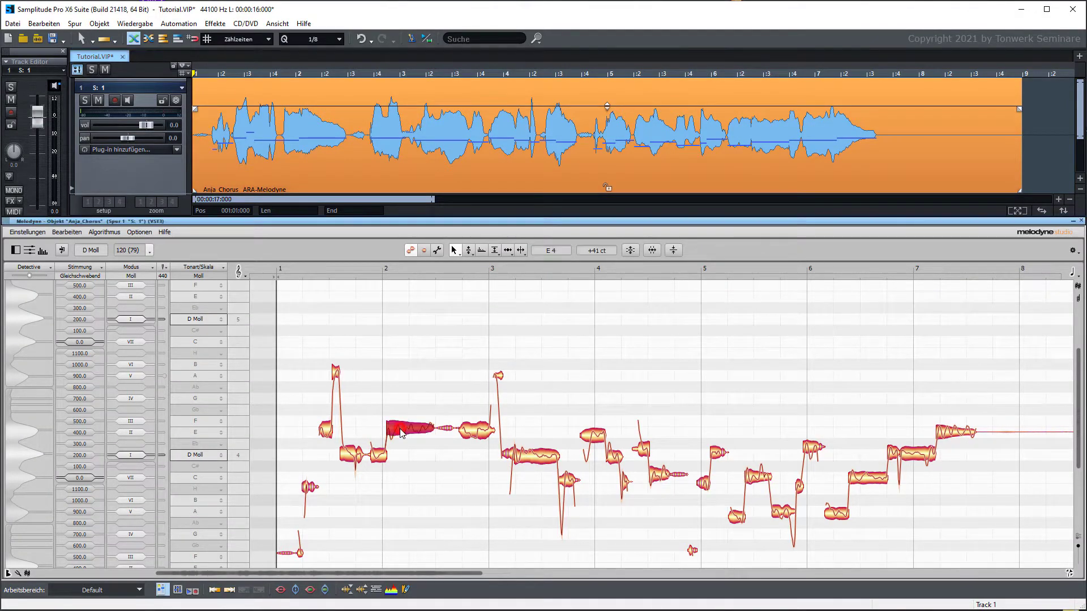
pyautogui.moveTo(401, 434)
pyautogui.mouseDown()
pyautogui.moveTo(401, 403)
pyautogui.moveTo(409, 448)
pyautogui.moveTo(411, 428)
pyautogui.mouseUp()
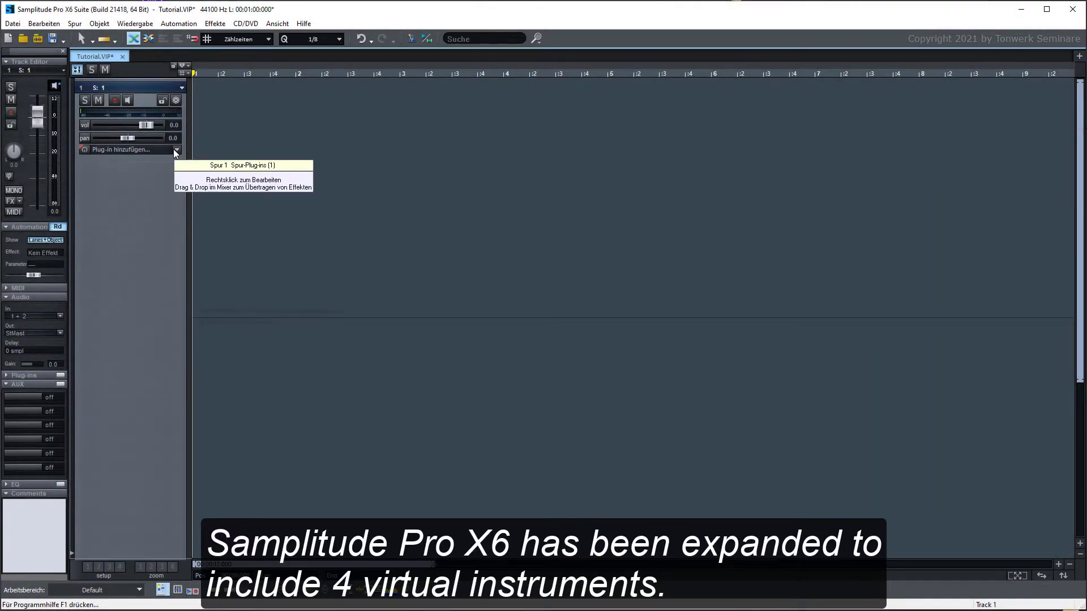
# Filter track 1's plug-in browser to instruments and load one from the MAGIX Synth folder.
pyautogui.click(176, 151)
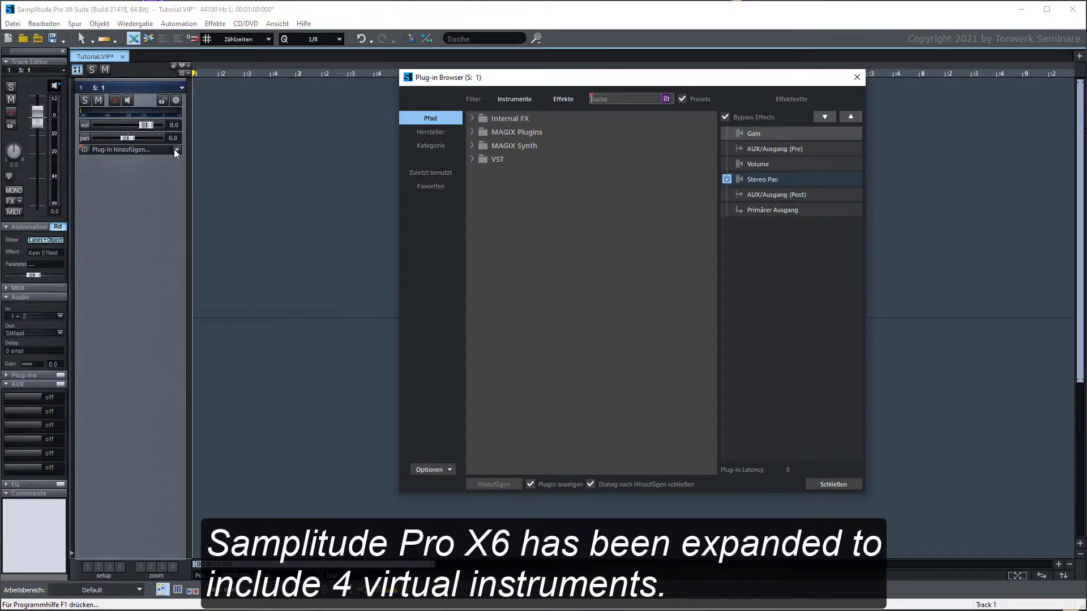
pyautogui.click(513, 99)
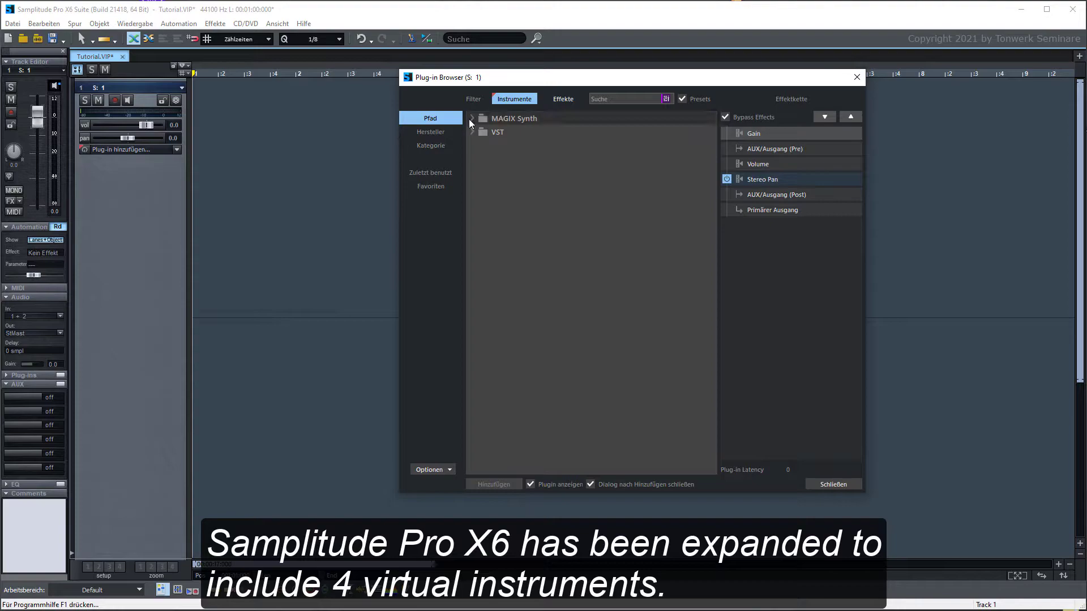
pyautogui.click(472, 118)
pyautogui.doubleClick(561, 286)
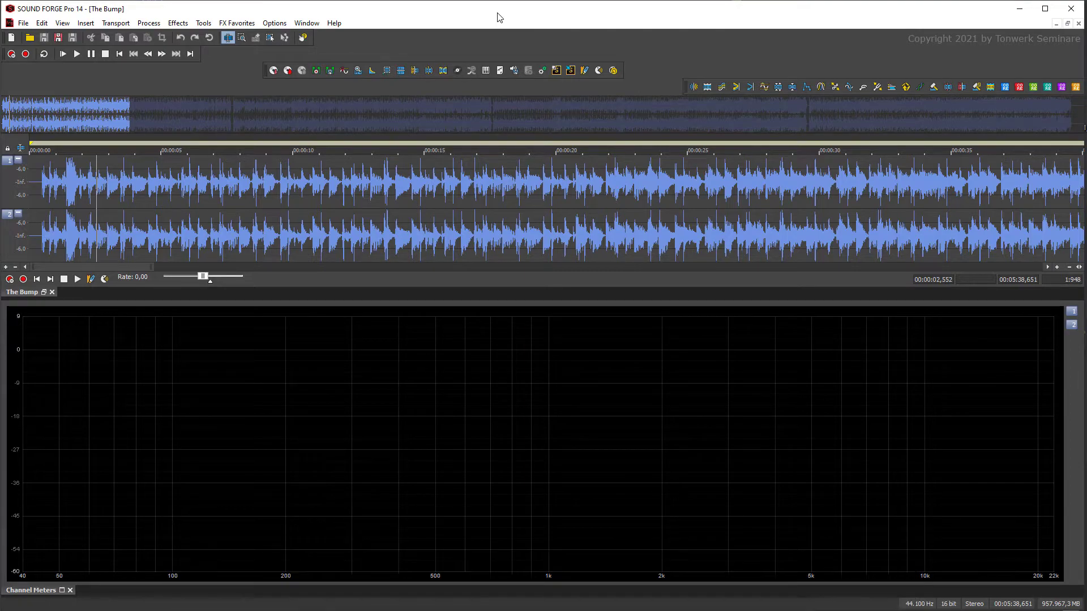
# Switch to SOUND FORGE Pro 14, view the Ozone 9 Elements plug-in on The Bump and cancel it.
pyautogui.click(236, 24)
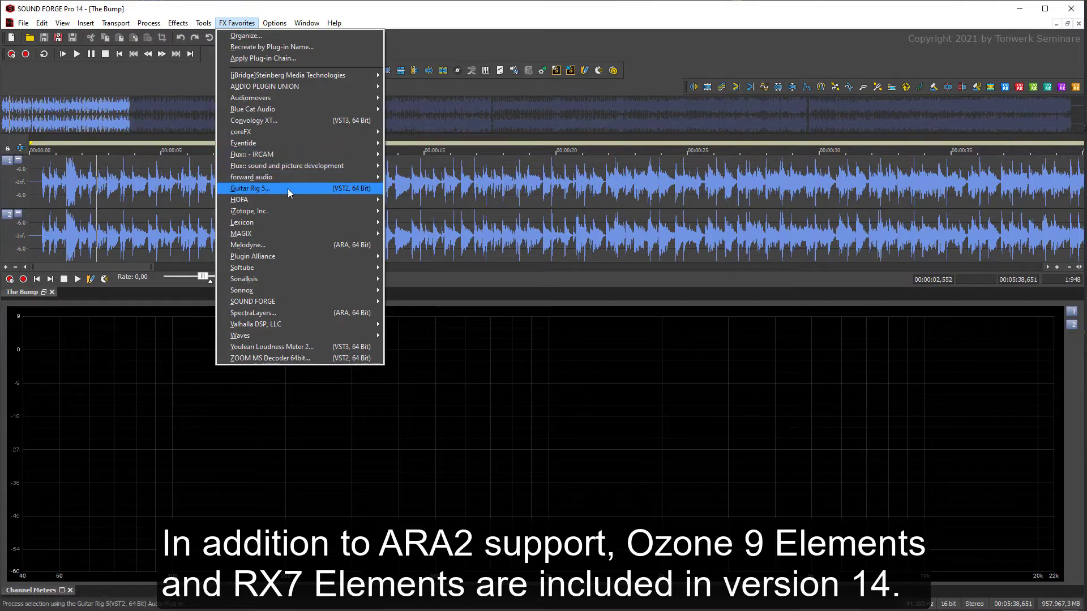
pyautogui.moveTo(293, 212)
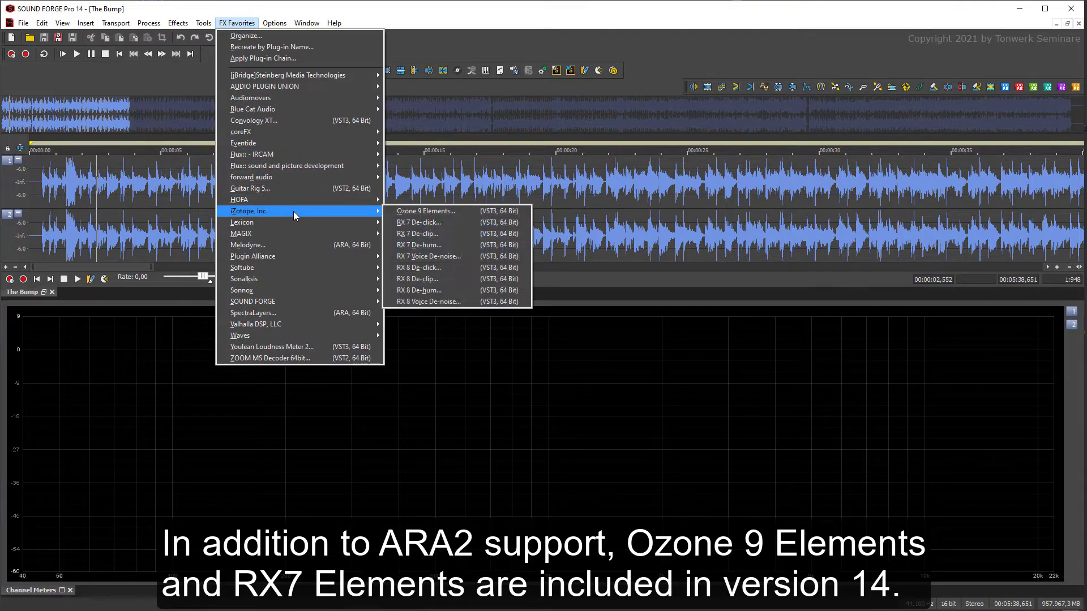
pyautogui.click(426, 210)
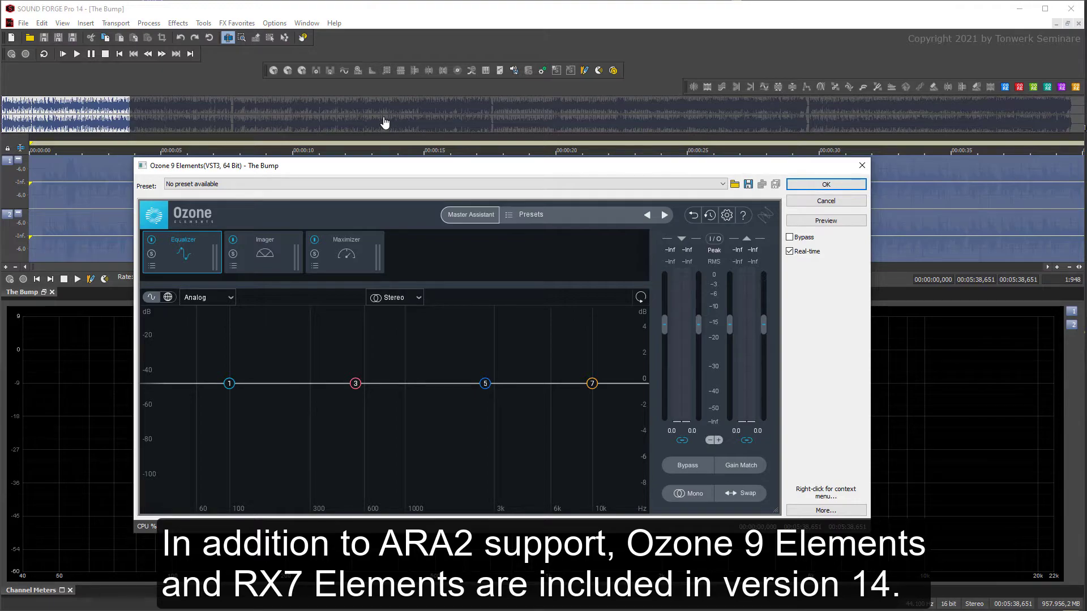
pyautogui.click(826, 201)
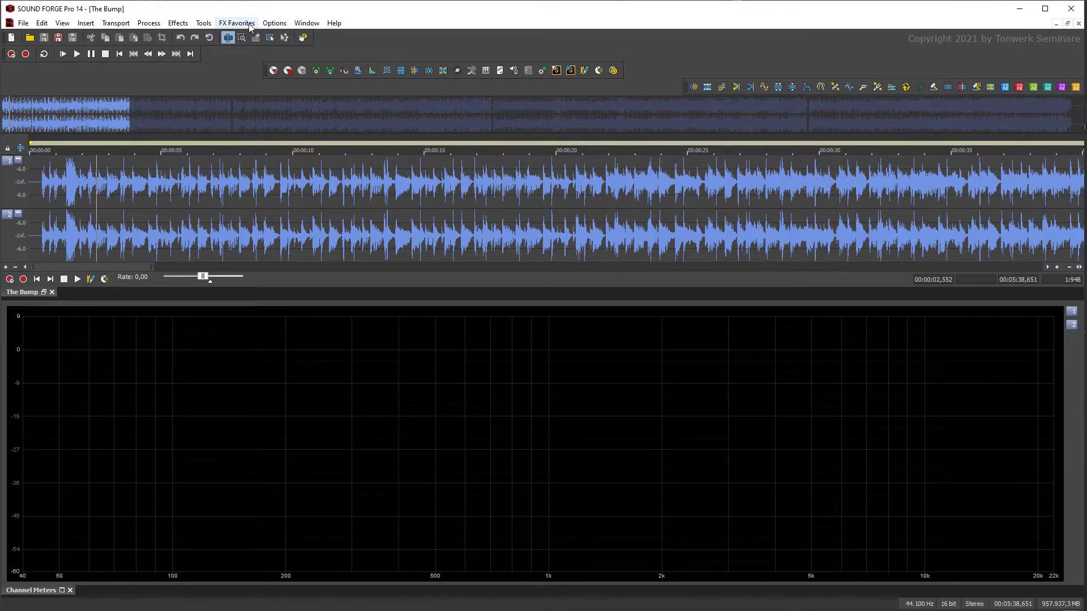
# Open the iZotope RX 7 Voice De-noise plug-in for The Bump.
pyautogui.click(251, 25)
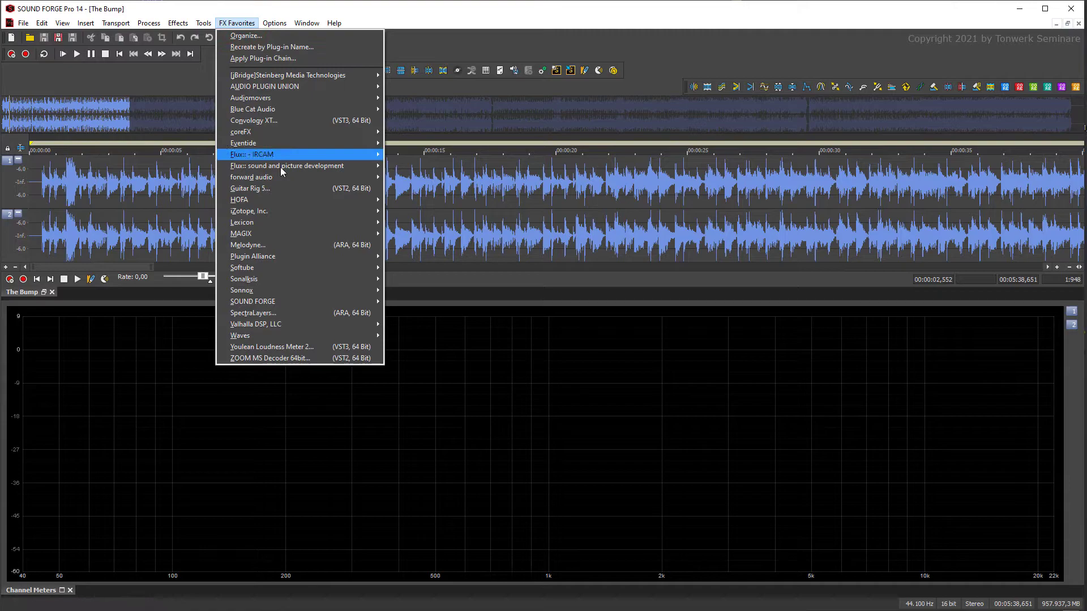
pyautogui.moveTo(291, 211)
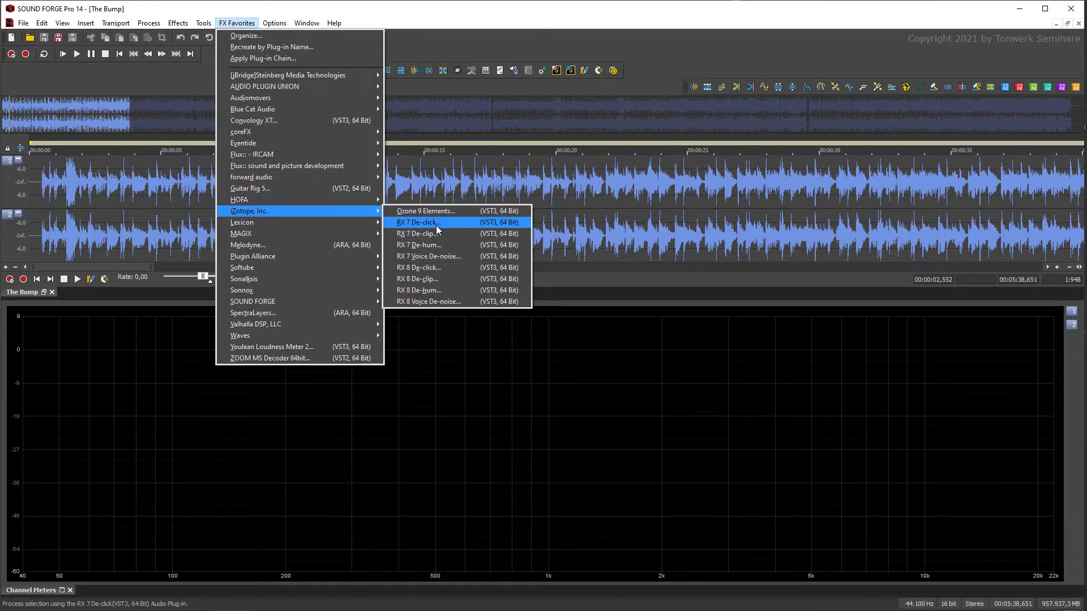
pyautogui.click(418, 257)
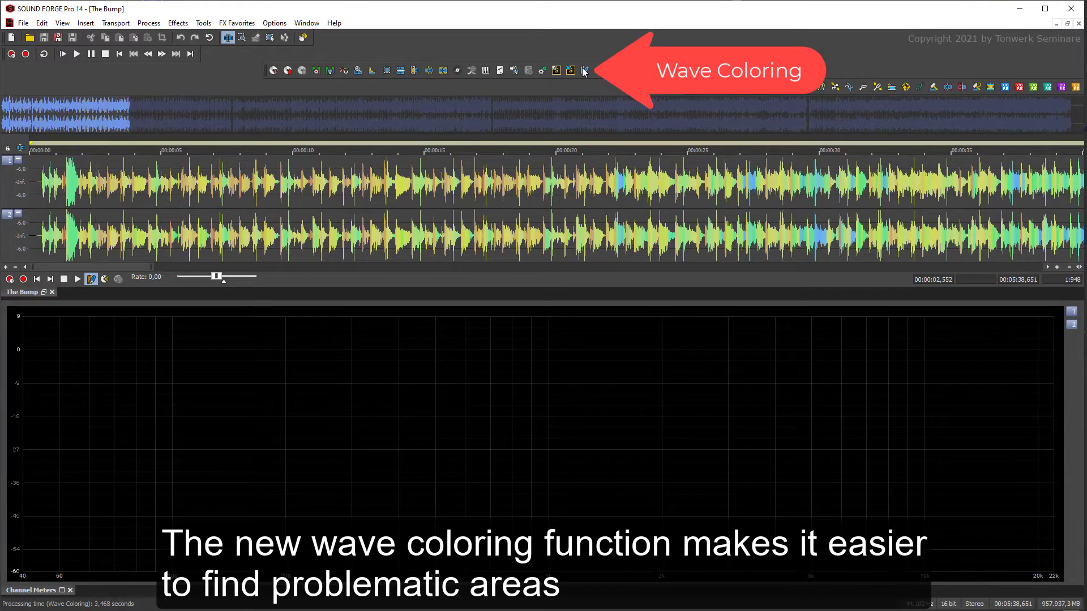
# Examine the wave-colored waveform of The Bump up close, magnifying its level and enlarging the time scale to 1:128.
pyautogui.click(6, 267)
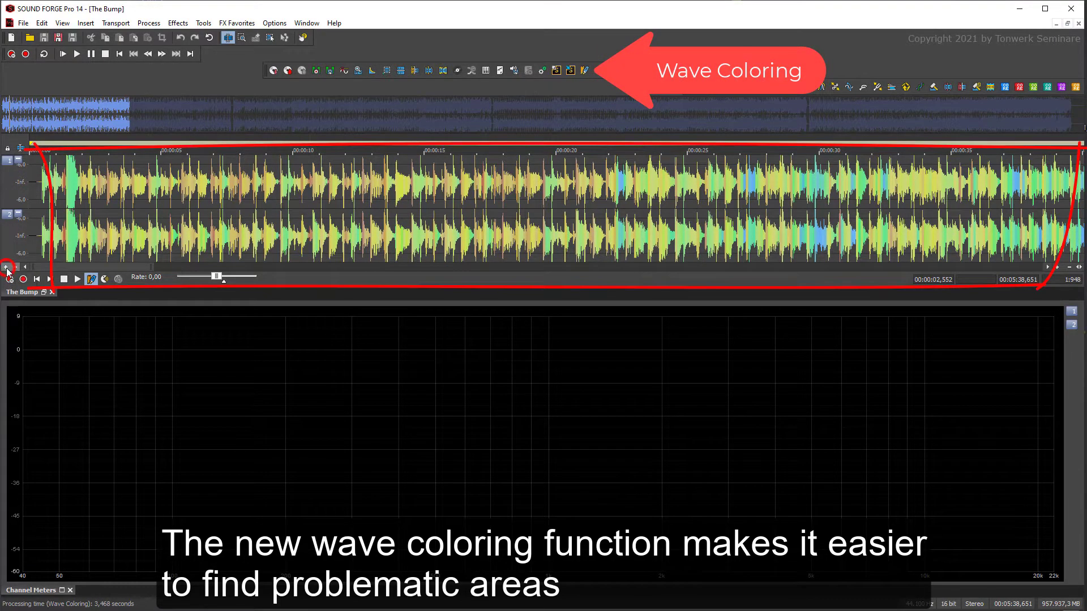
pyautogui.click(1057, 267)
pyautogui.click(1056, 268)
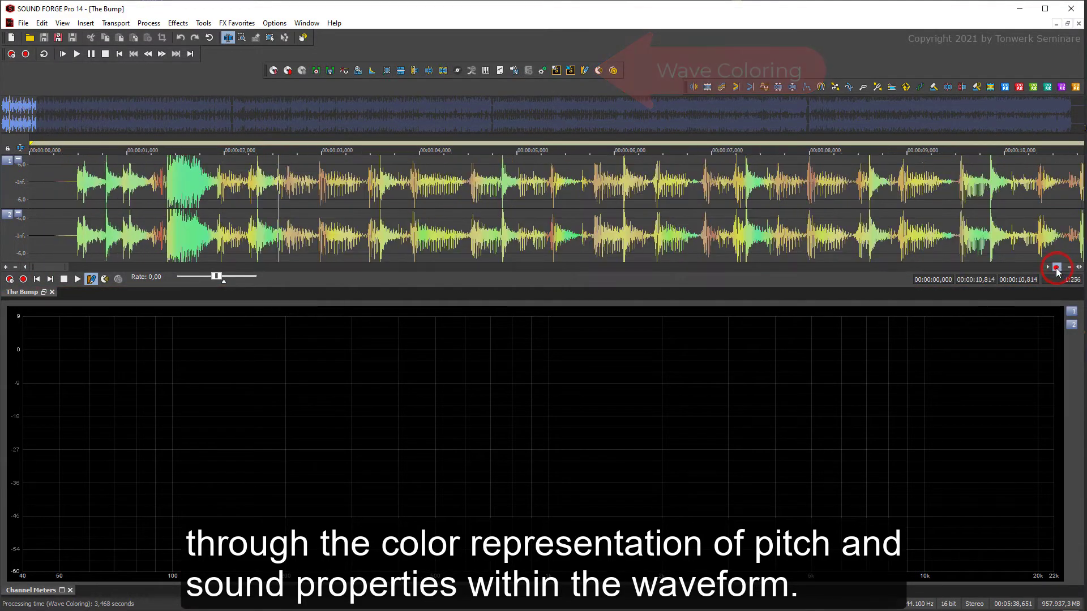
pyautogui.click(1056, 267)
pyautogui.click(1057, 267)
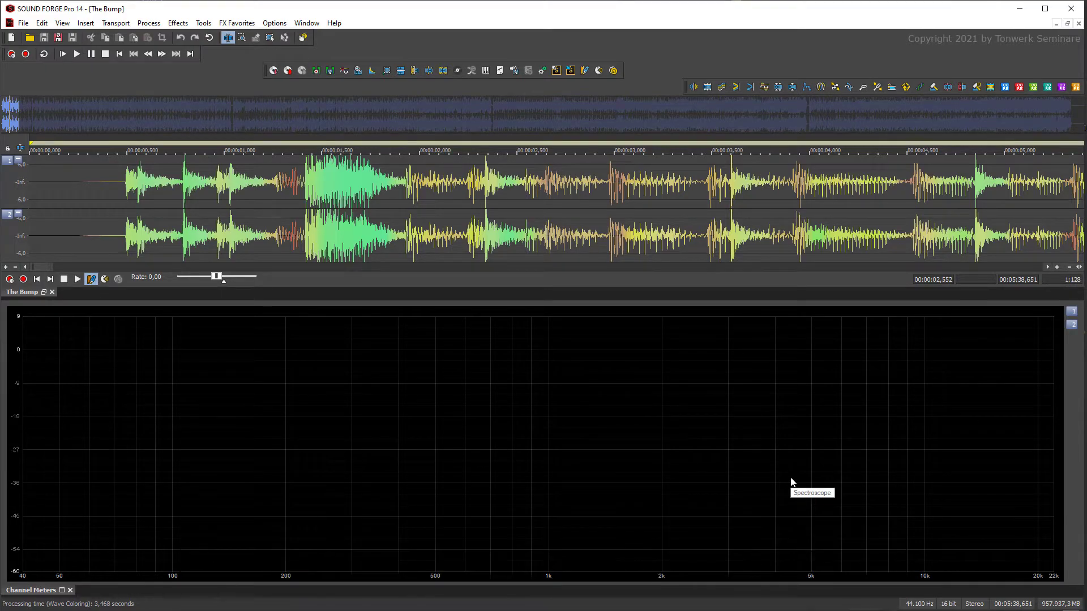
# Play The Bump to view its frequencies in the Spectroscope and open the meter's display options.
pyautogui.press('space')
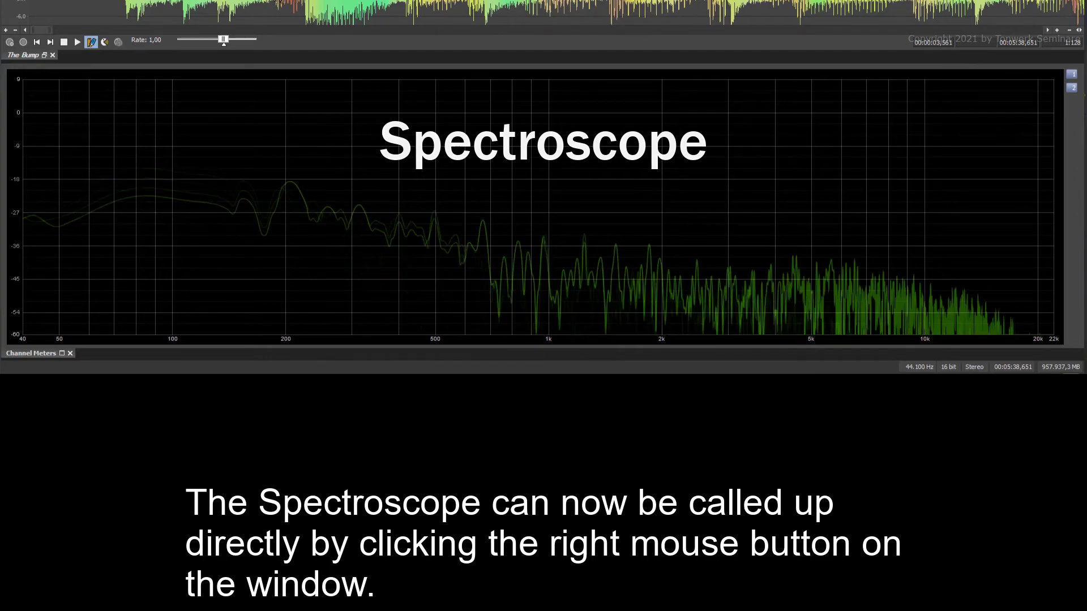
pyautogui.rightClick(483, 146)
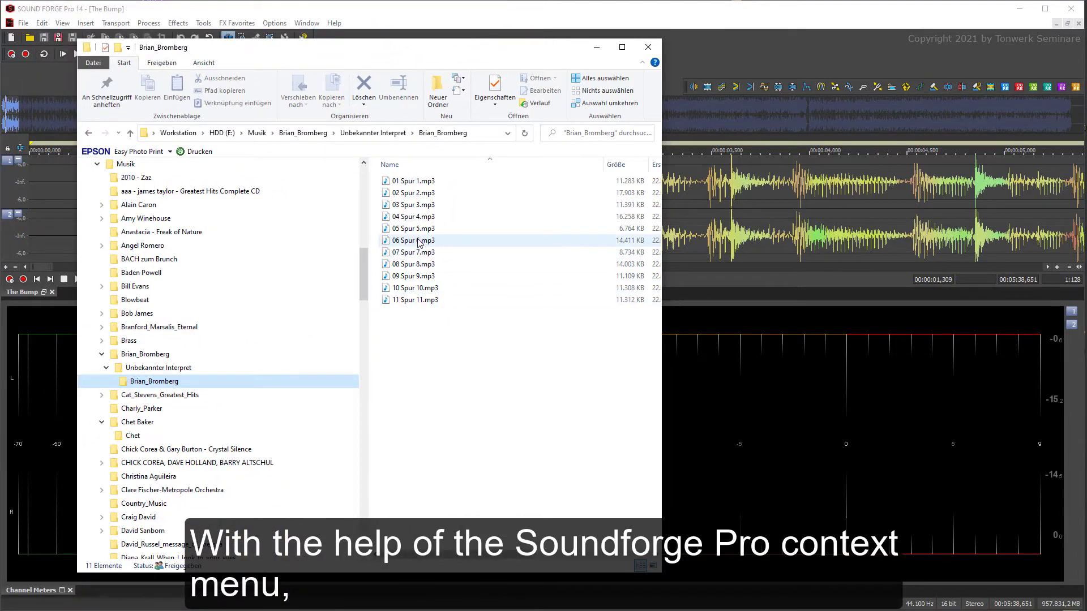
# Switch to Windows Explorer and view the SOUND FORGE Pro 14.0 context actions for 06 Spur 6.mp3.
pyautogui.click(416, 242)
pyautogui.rightClick(416, 247)
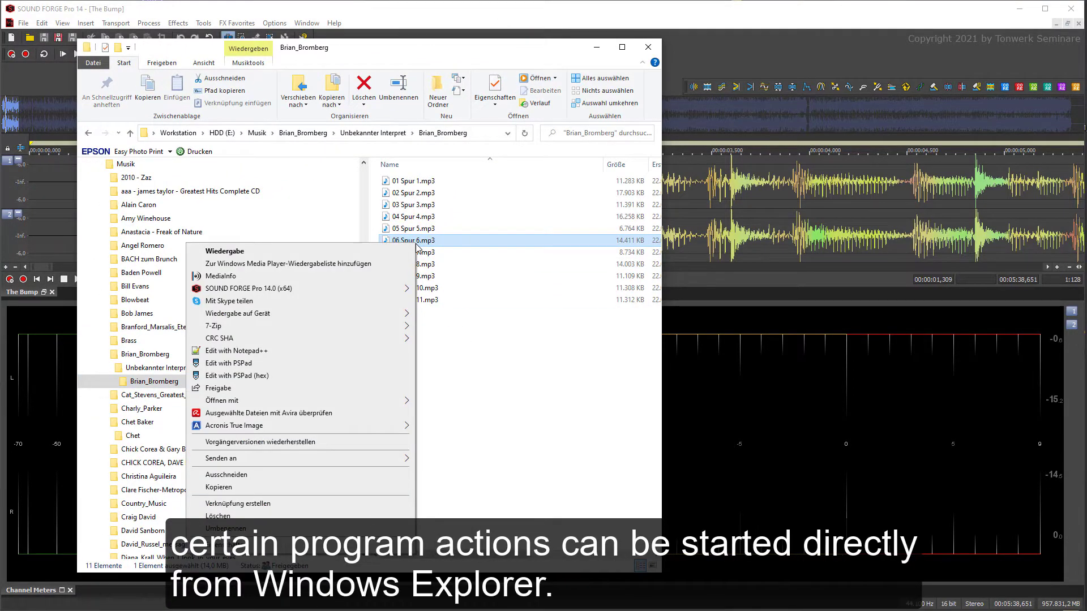
pyautogui.moveTo(371, 292)
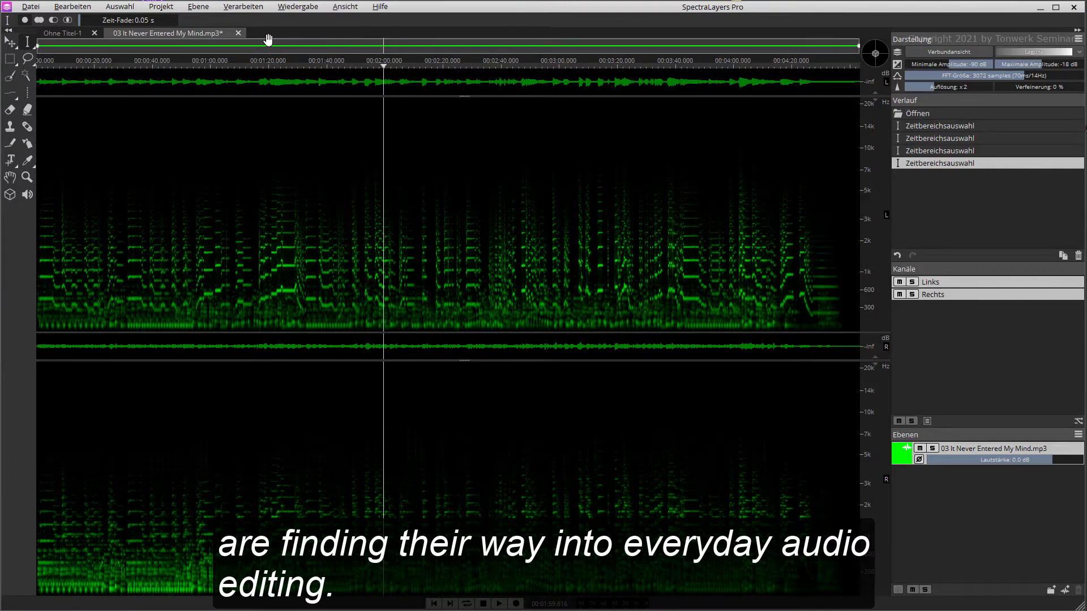
# Switch to SpectraLayers Pro and look through its processing functions, including the EQ matching commands.
pyautogui.click(243, 8)
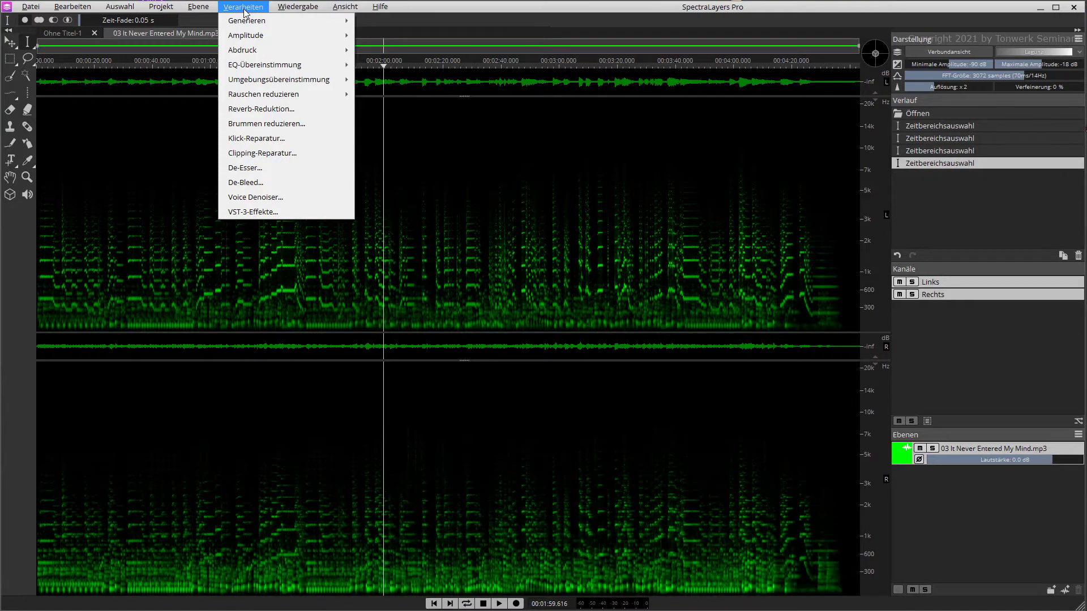
pyautogui.moveTo(275, 68)
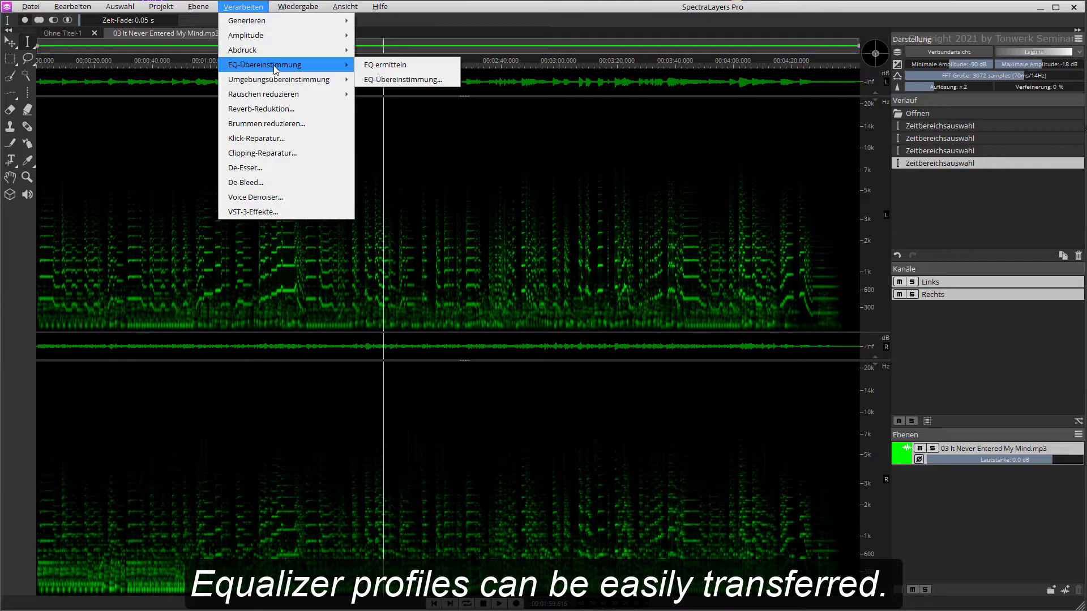
pyautogui.click(414, 10)
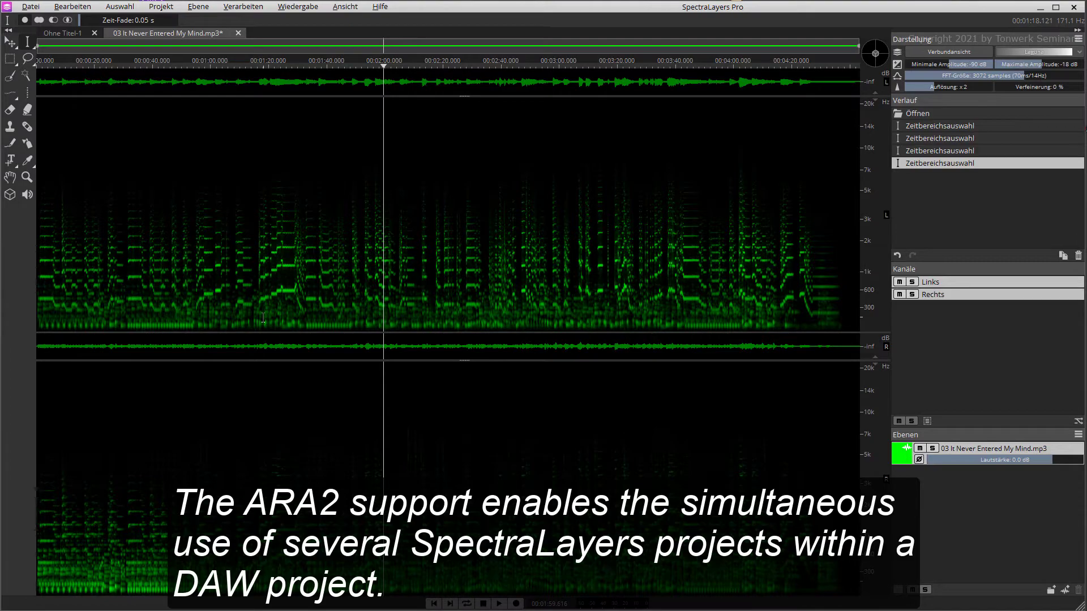
# Select a time range starting at about 1:17 in 03 It Never Entered My Mind.mp3, view the similar-selection options and close them.
pyautogui.moveTo(262, 318); pyautogui.dragTo(316, 334)
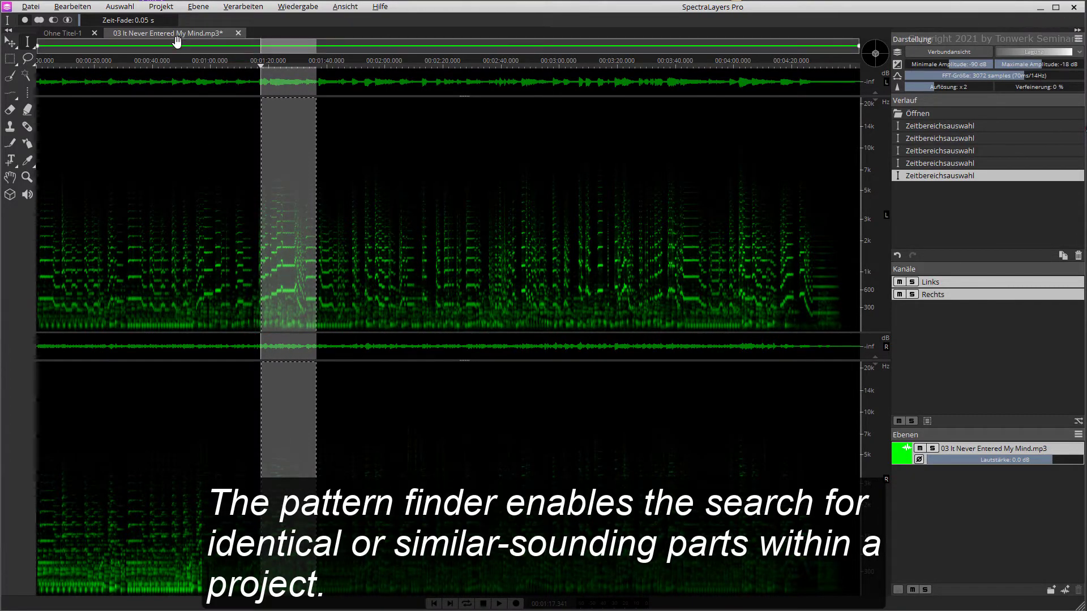
pyautogui.click(119, 7)
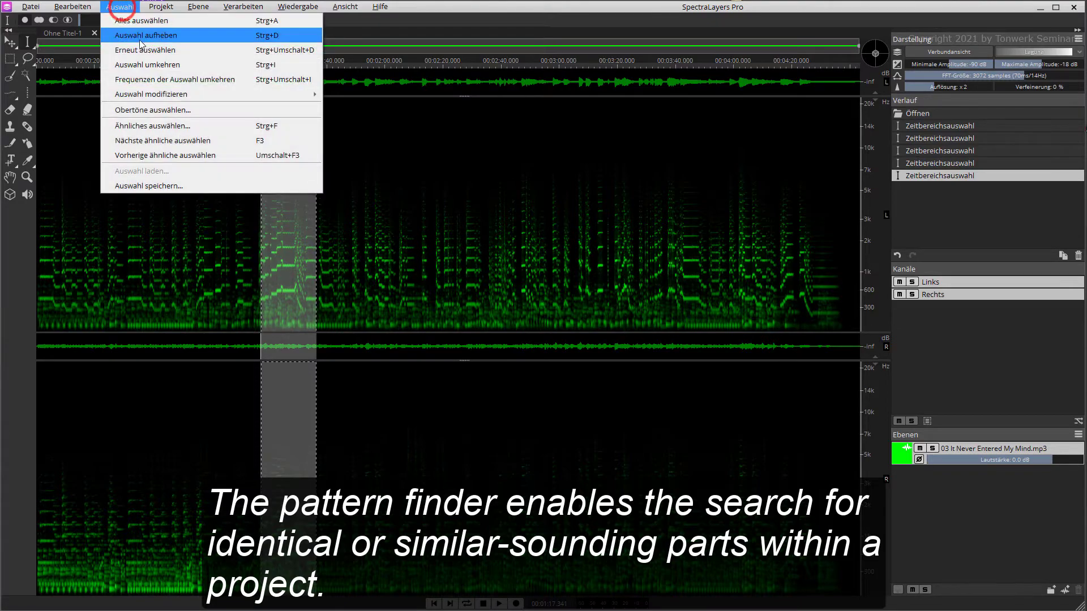
pyautogui.click(150, 126)
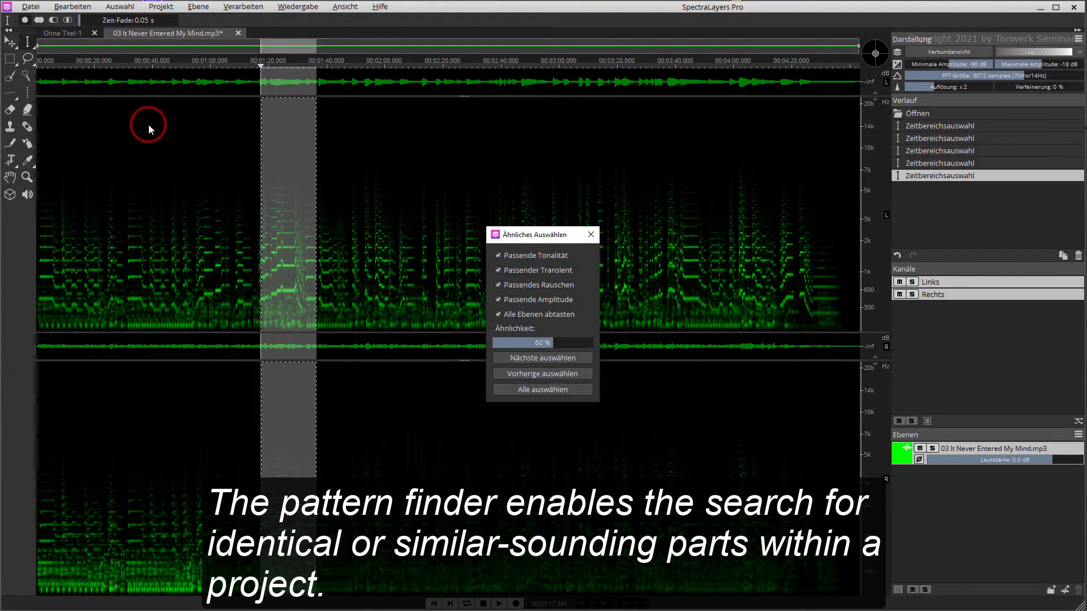
pyautogui.click(592, 235)
pyautogui.click(462, 228)
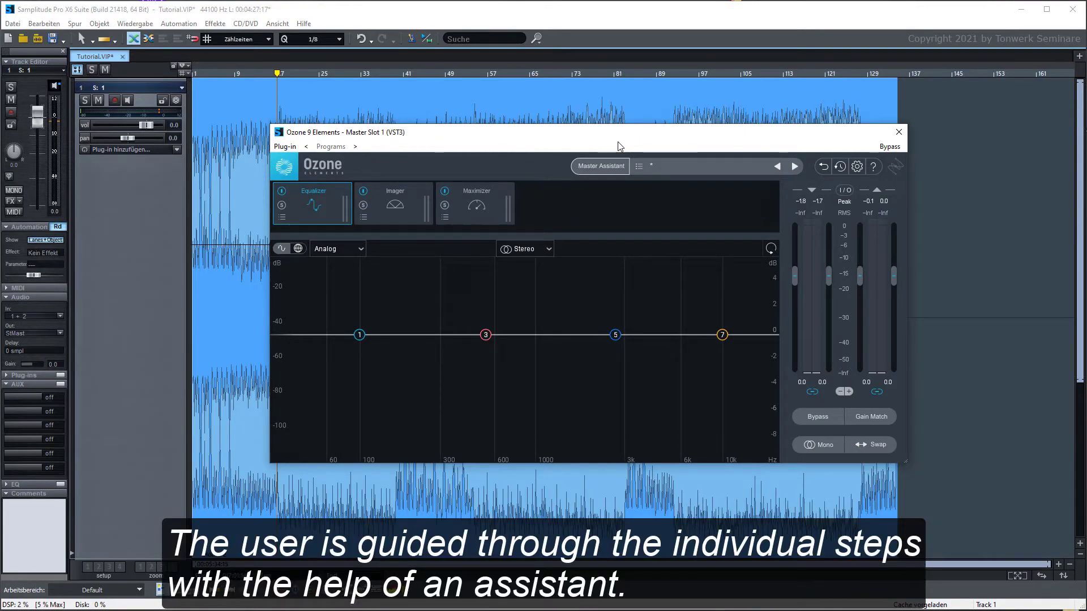
# Switch to Samplitude and run Ozone 9 Elements' Master Assistant at High intensity for Streaming, playing the project for analysis and accepting the suggestion.
pyautogui.click(599, 167)
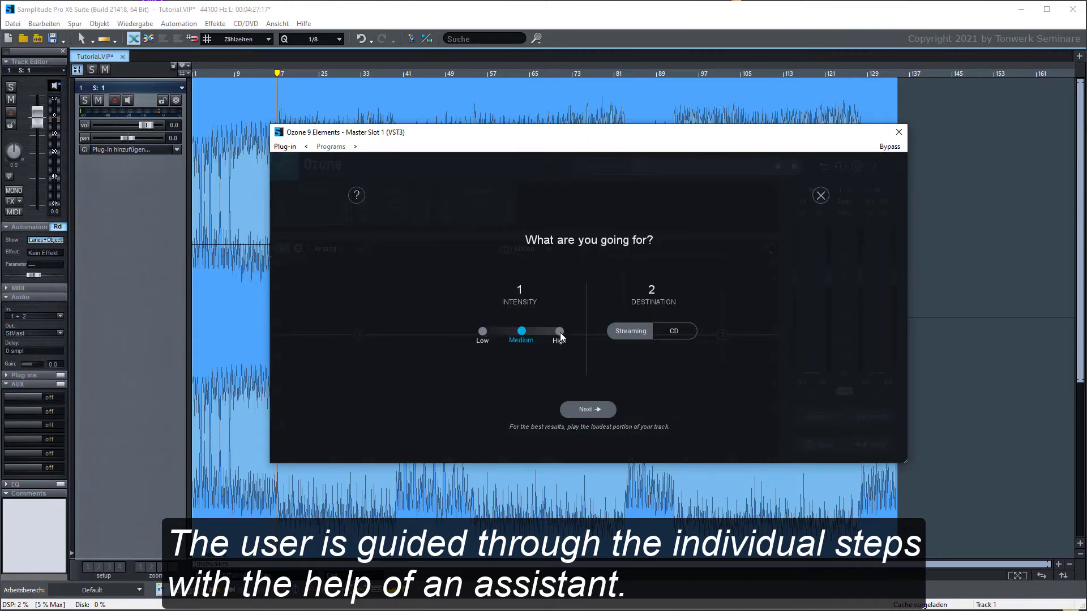
pyautogui.click(560, 332)
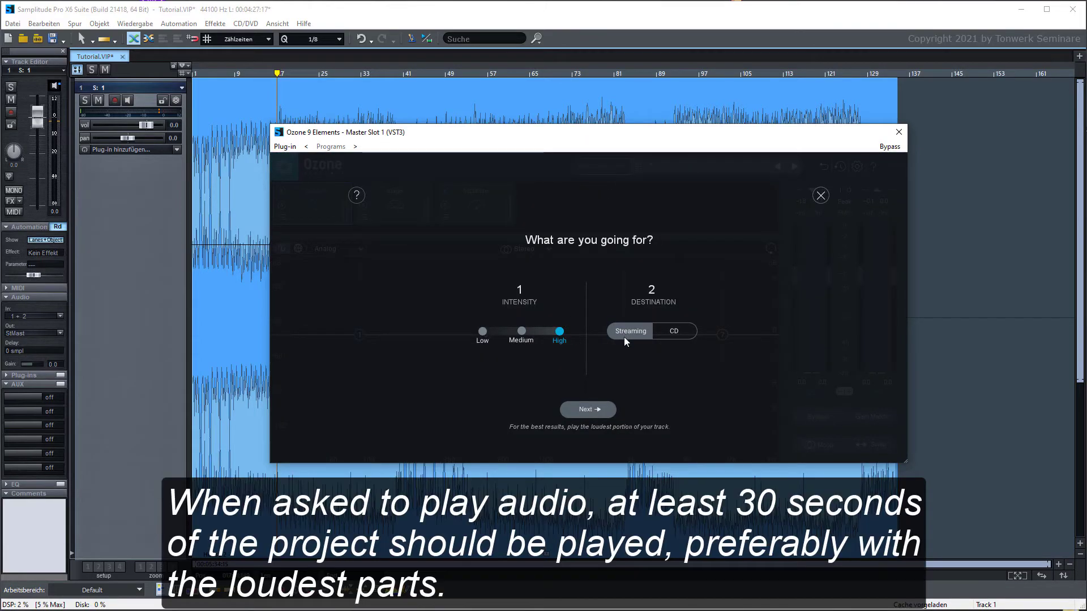
pyautogui.click(590, 409)
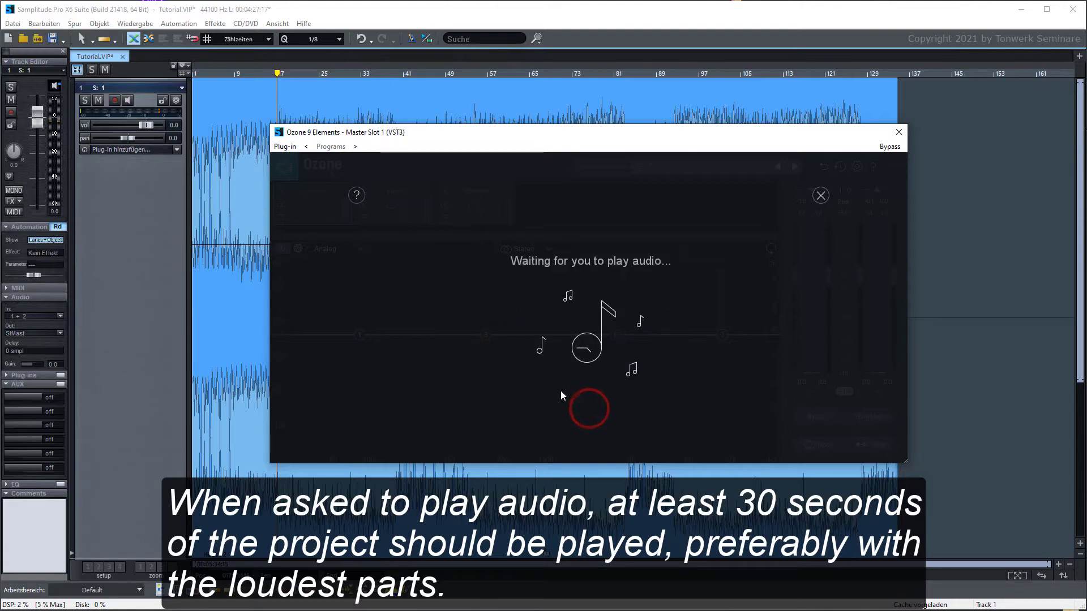
pyautogui.press('space')
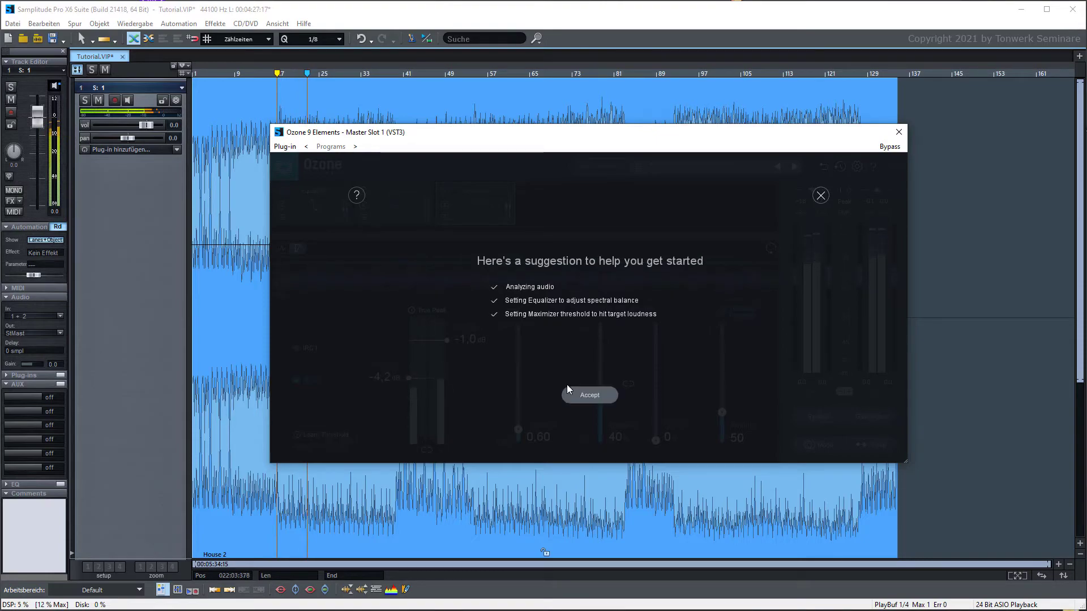
pyautogui.click(599, 394)
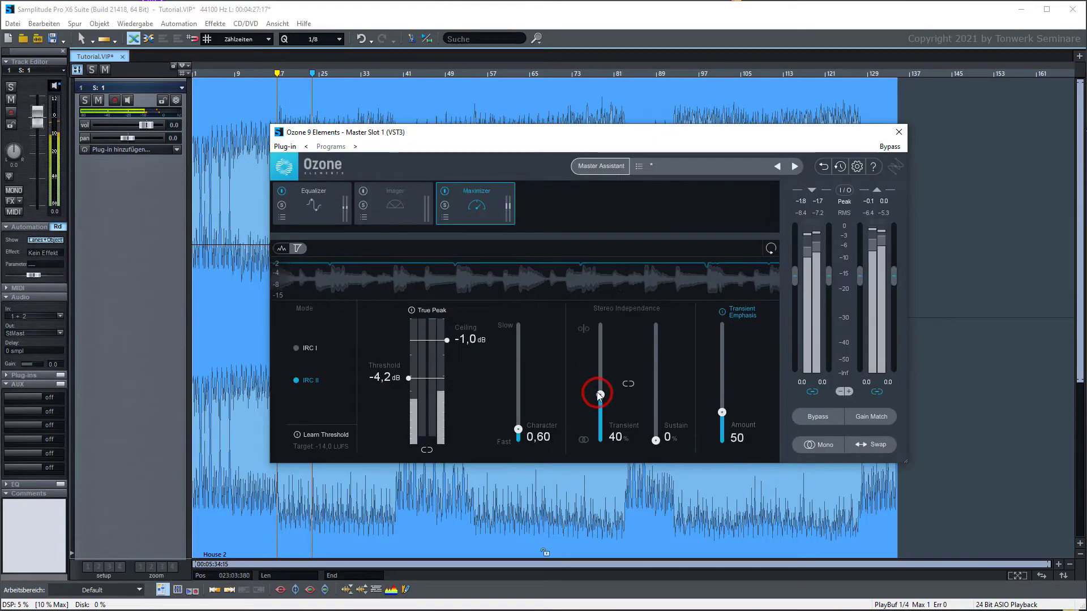
# Compare the Master Assistant result with the unprocessed sound by bypassing and re-enabling Ozone 9 Elements, and stop playback.
pyautogui.click(889, 148)
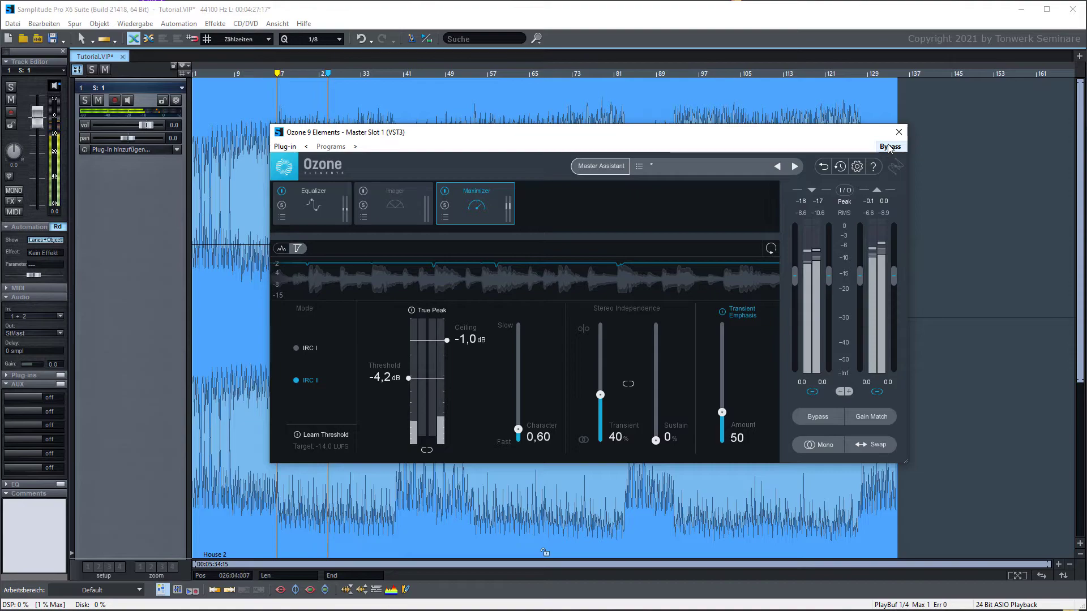
pyautogui.click(889, 148)
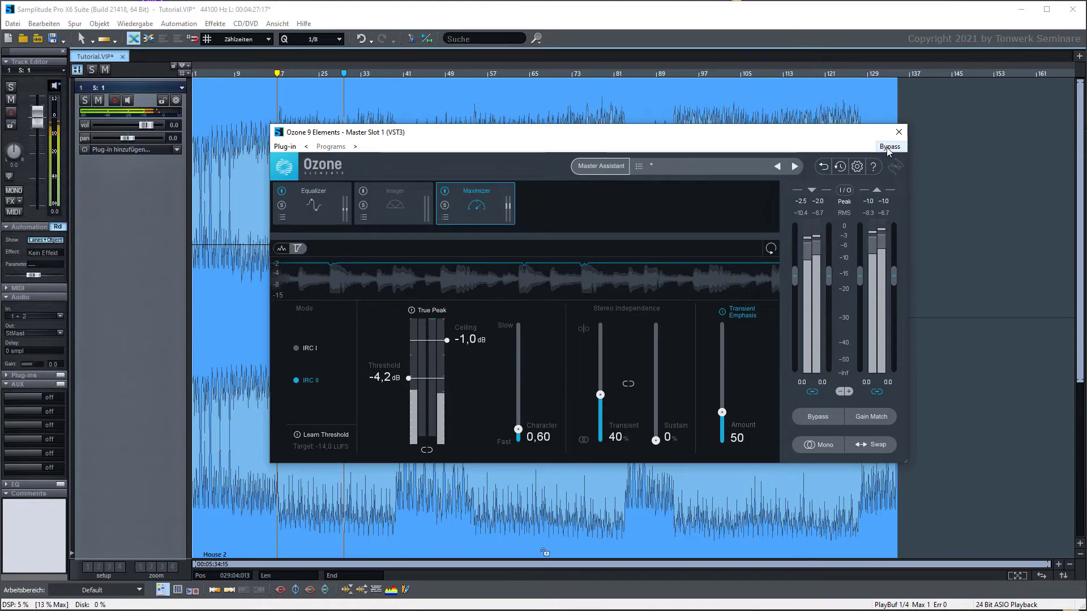
pyautogui.press('space')
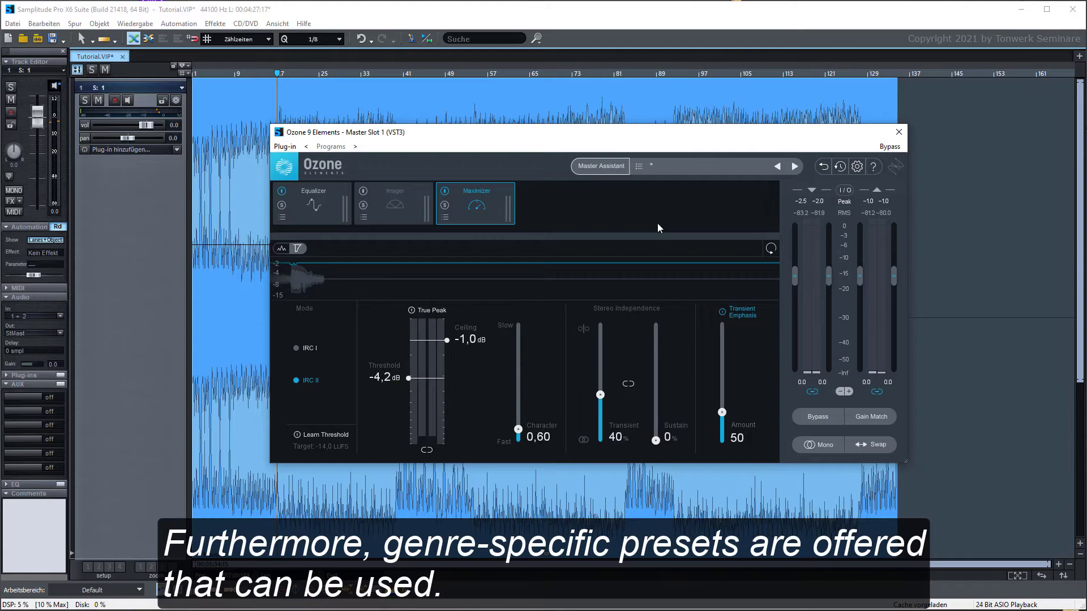
# Undo the Master Assistant settings and load the genre-specific mastering preset Electronic, moving the preset manager aside.
pyautogui.click(640, 167)
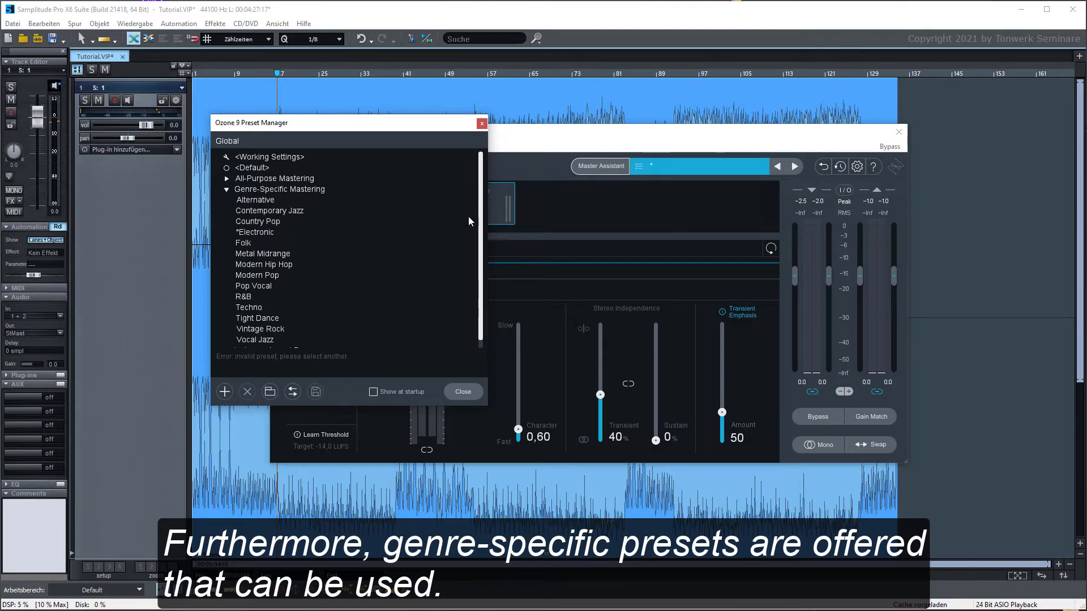
pyautogui.click(595, 143)
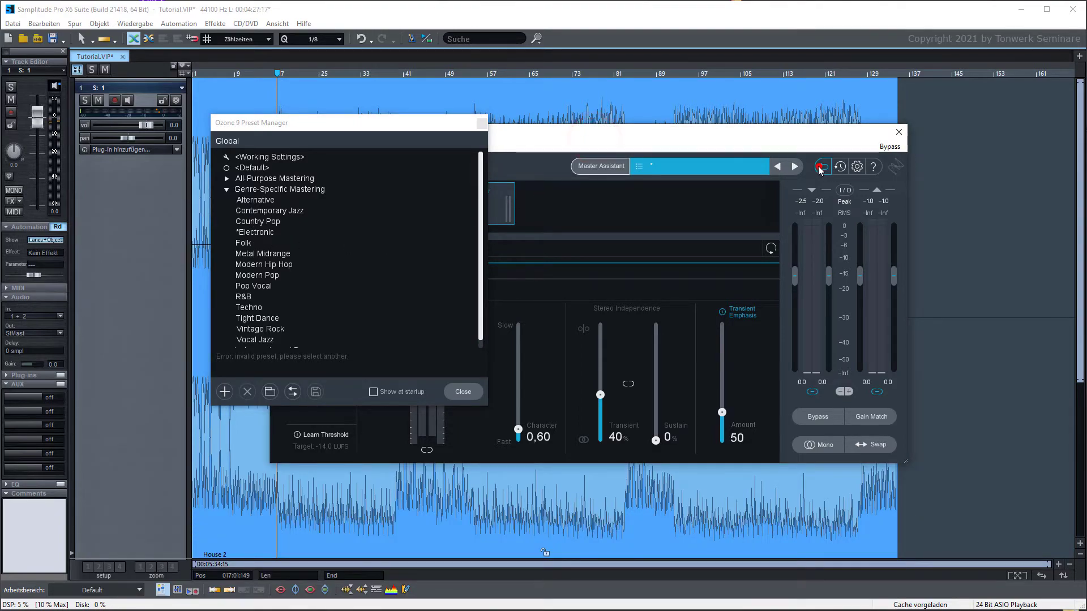
pyautogui.click(821, 168)
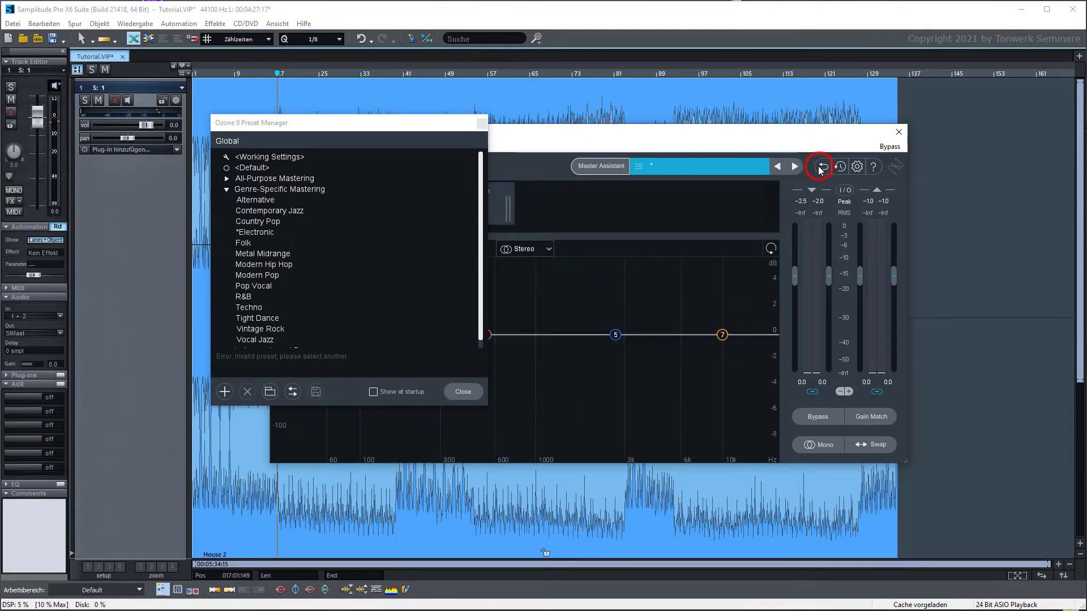
pyautogui.click(261, 232)
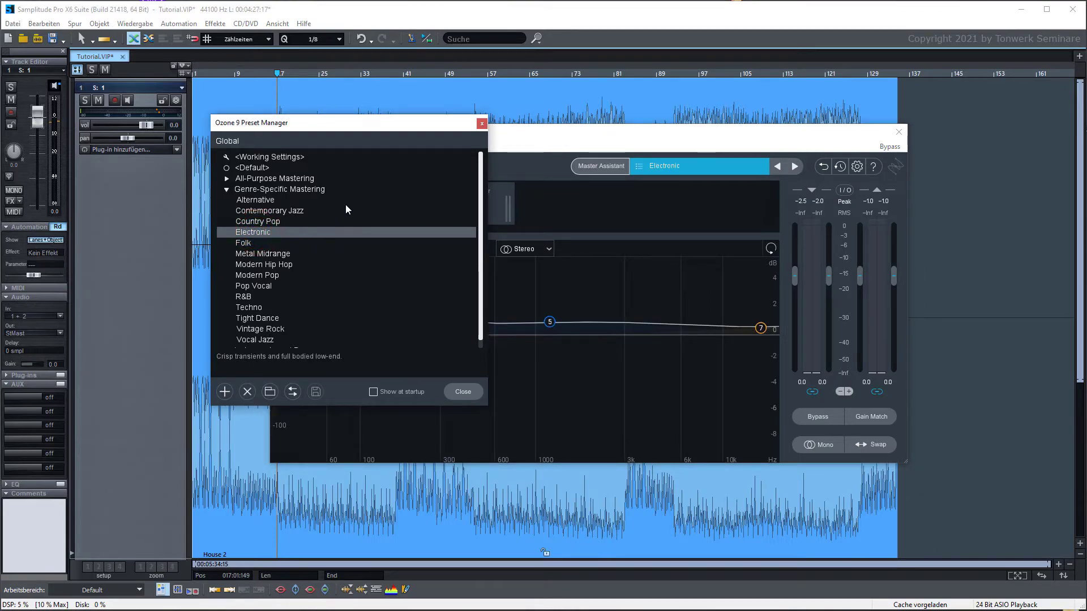
pyautogui.moveTo(397, 122); pyautogui.dragTo(208, 154)
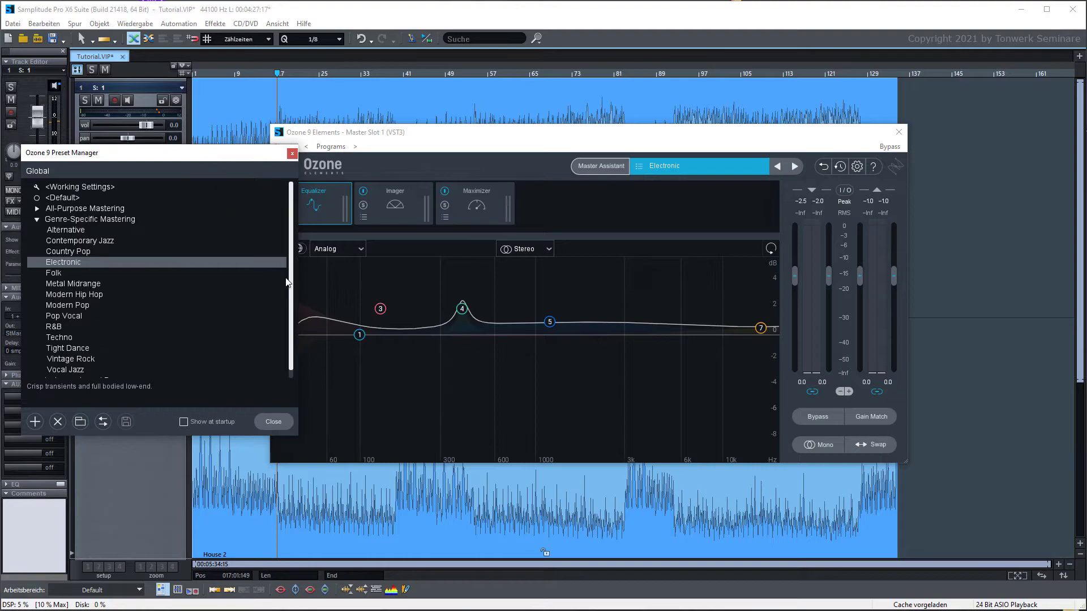
# Play the project with the Electronic preset and compare it with the bypassed signal.
pyautogui.press('space')
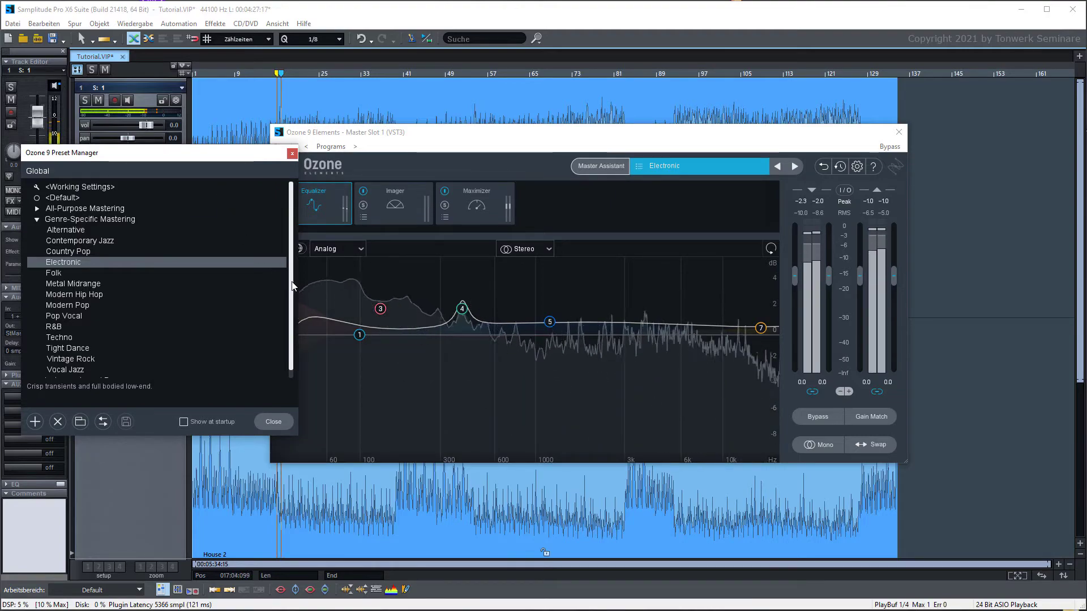
pyautogui.click(889, 147)
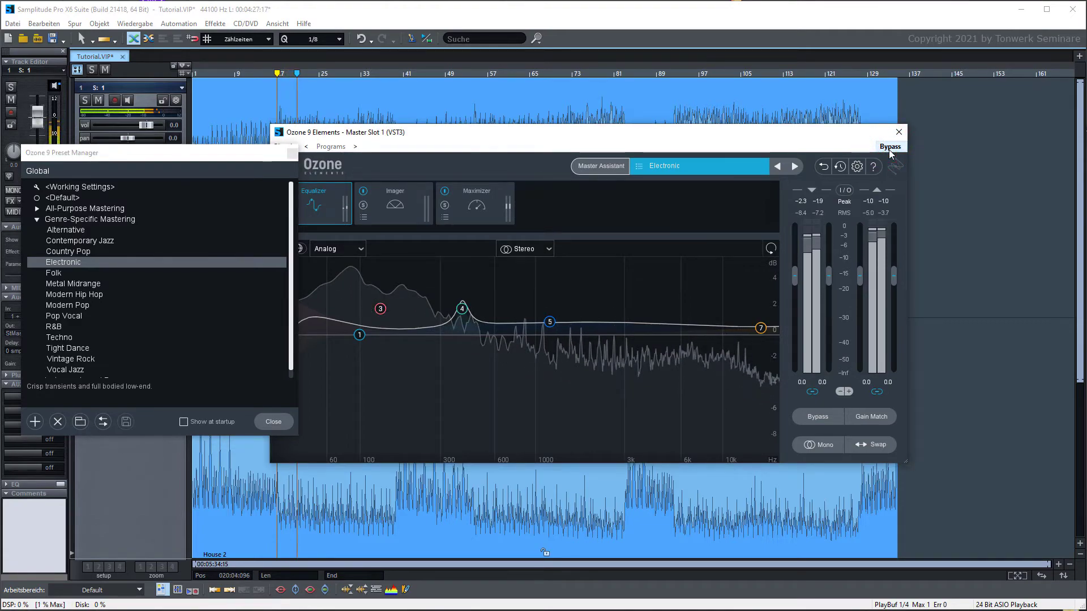
pyautogui.click(889, 149)
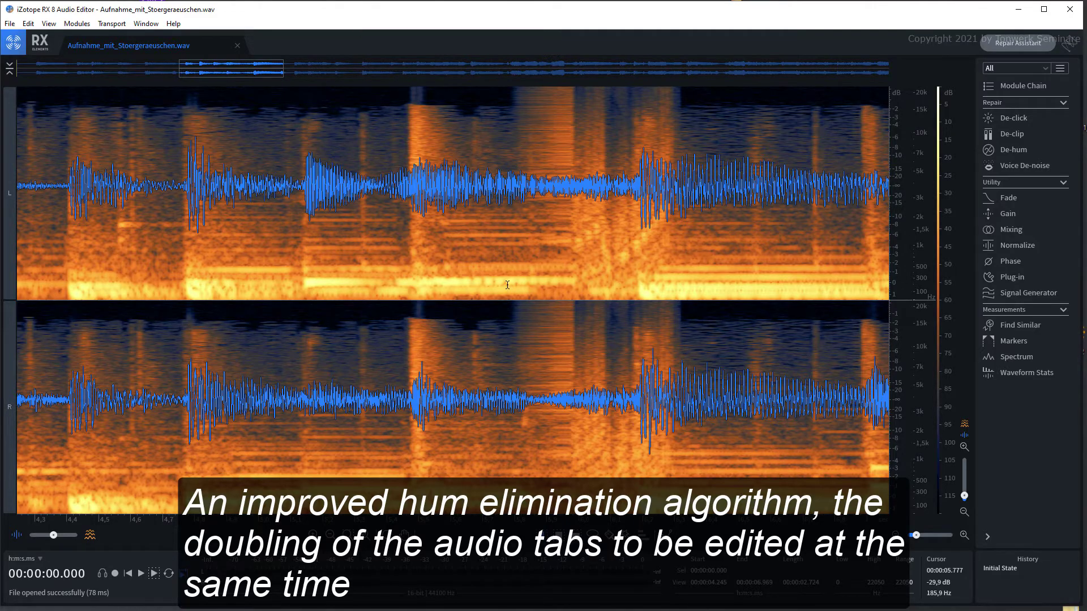
# Switch to iZotope RX 8 Audio Editor and look through the spectrogram of Aufnahme_mit_Stoergeraeuschen.wav.
pyautogui.scroll(-5, 512, 283)
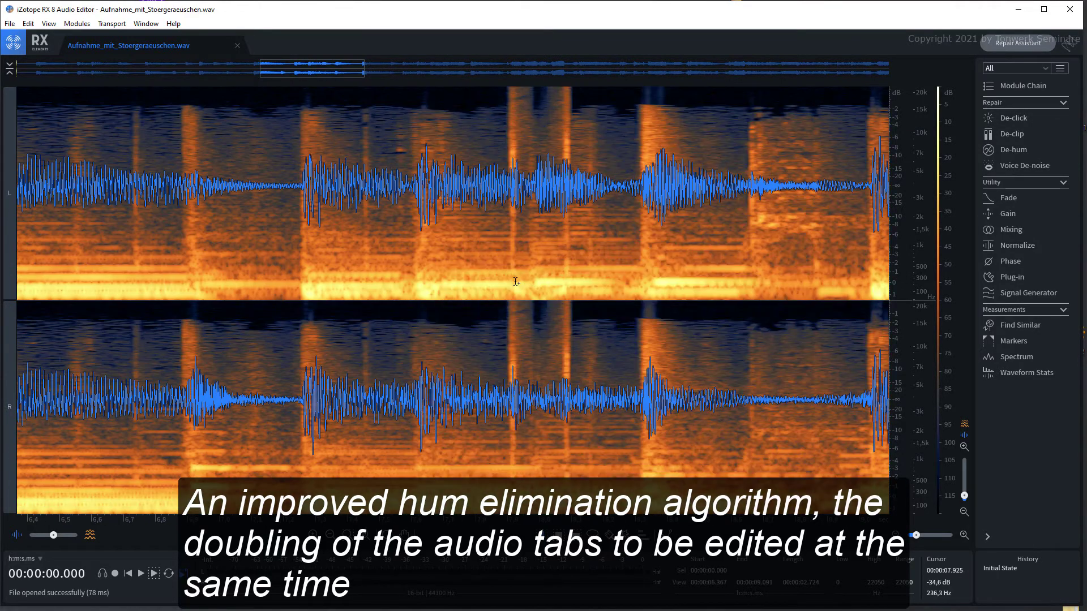
pyautogui.scroll(-12, 515, 281)
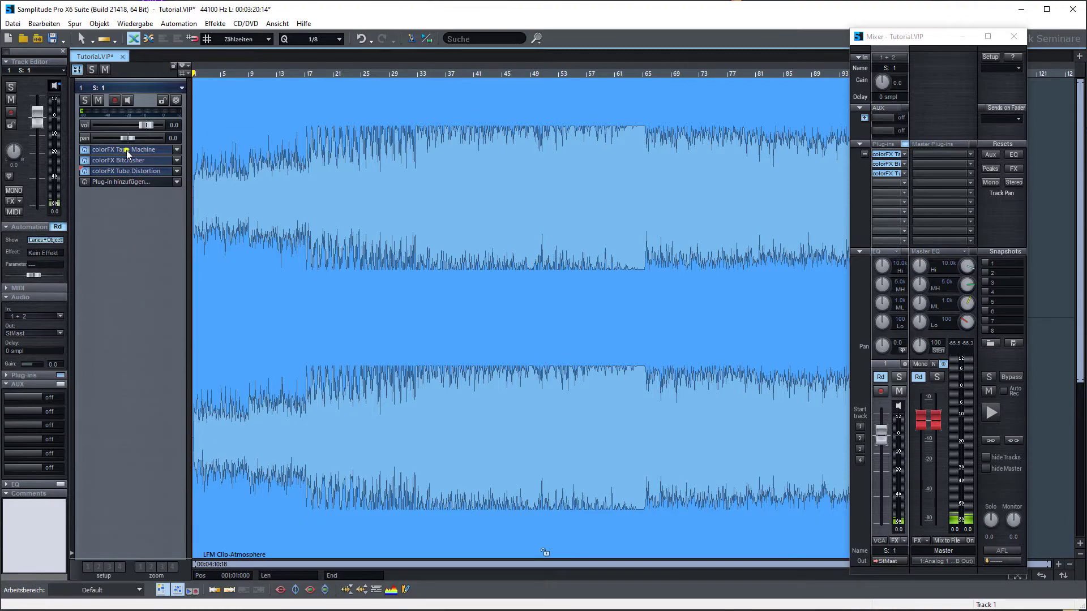
# Switch to Samplitude and open the colorFX Tape Machine, Bitcrusher and Tube Distortion plug-ins of track 1.
pyautogui.click(127, 150)
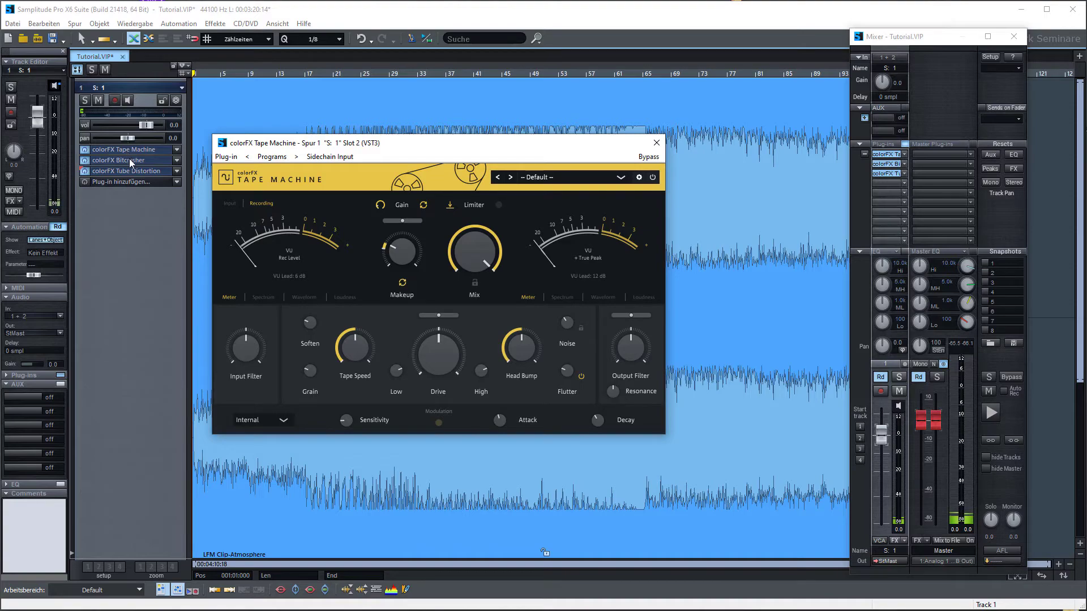
pyautogui.click(130, 159)
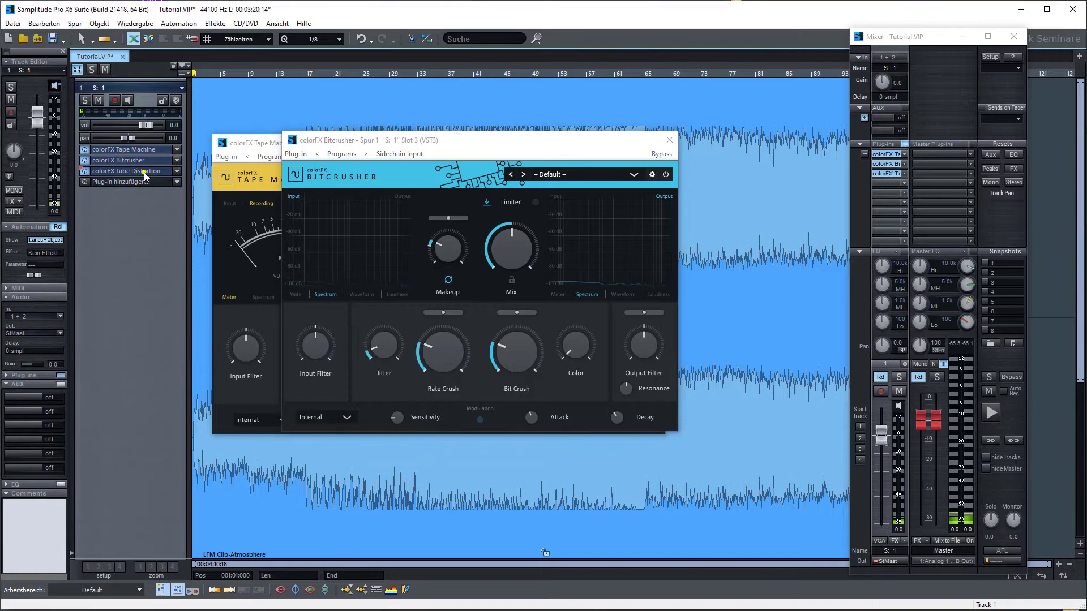
pyautogui.click(142, 171)
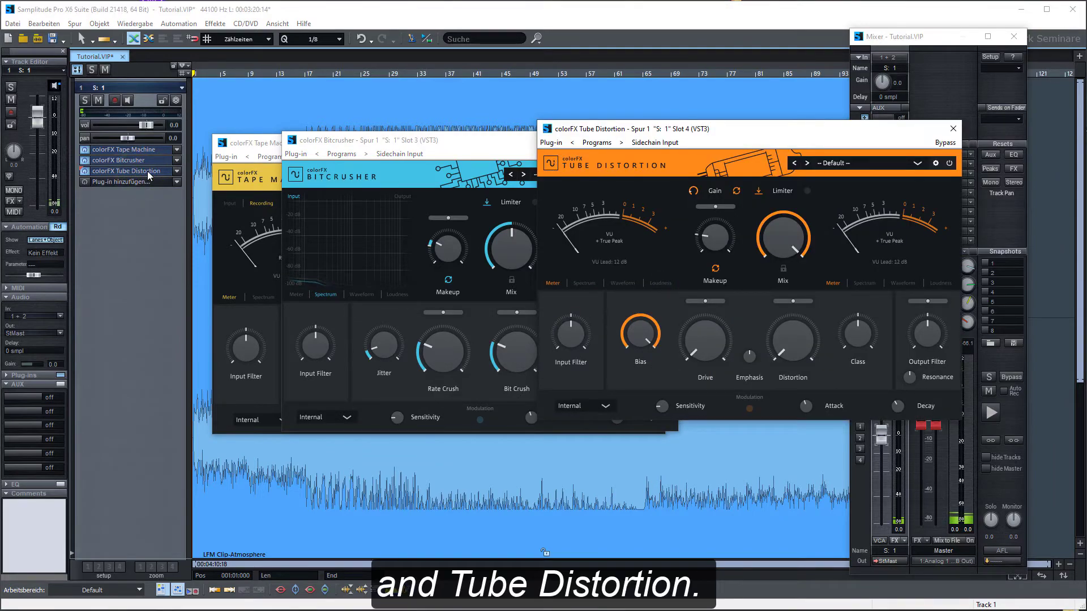
# View the colorFX Tape Machine, Bitcrusher and Tube Distortion windows in turn, closing Tape Machine and Bitcrusher.
pyautogui.click(258, 189)
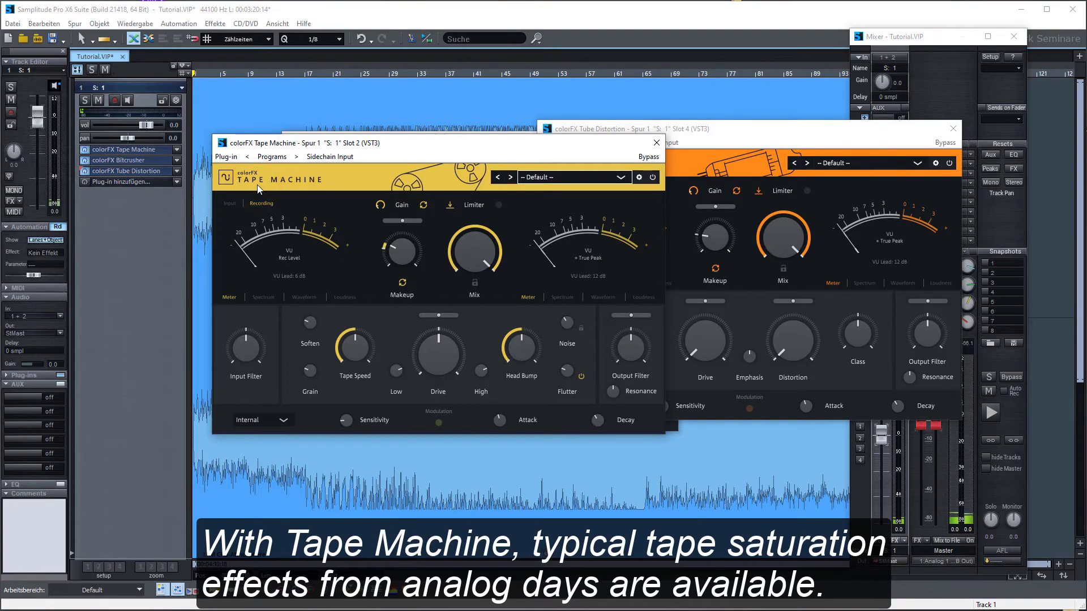
pyautogui.click(656, 143)
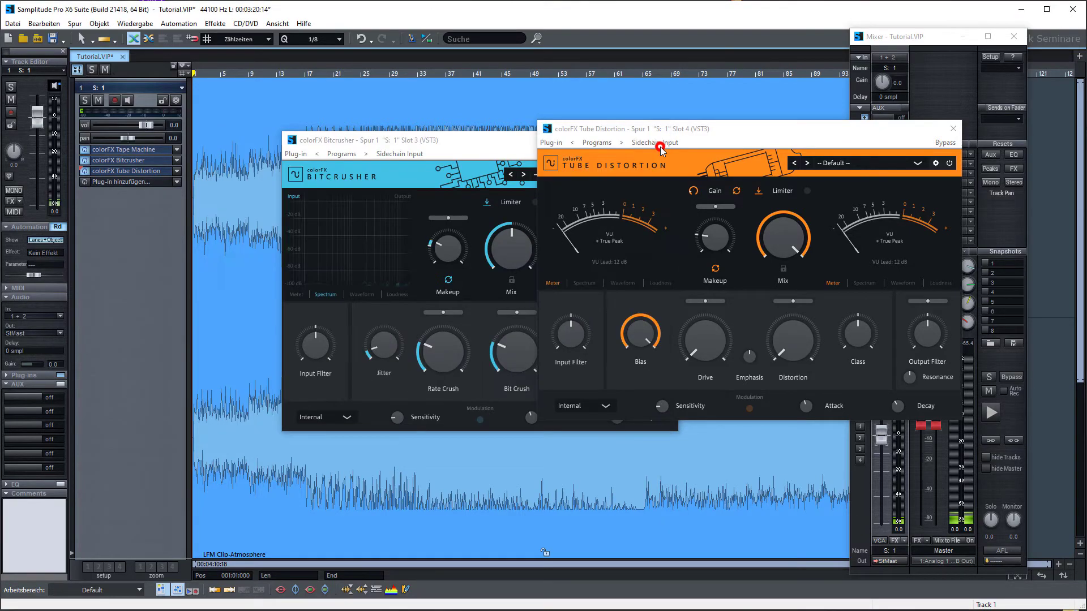
pyautogui.click(510, 141)
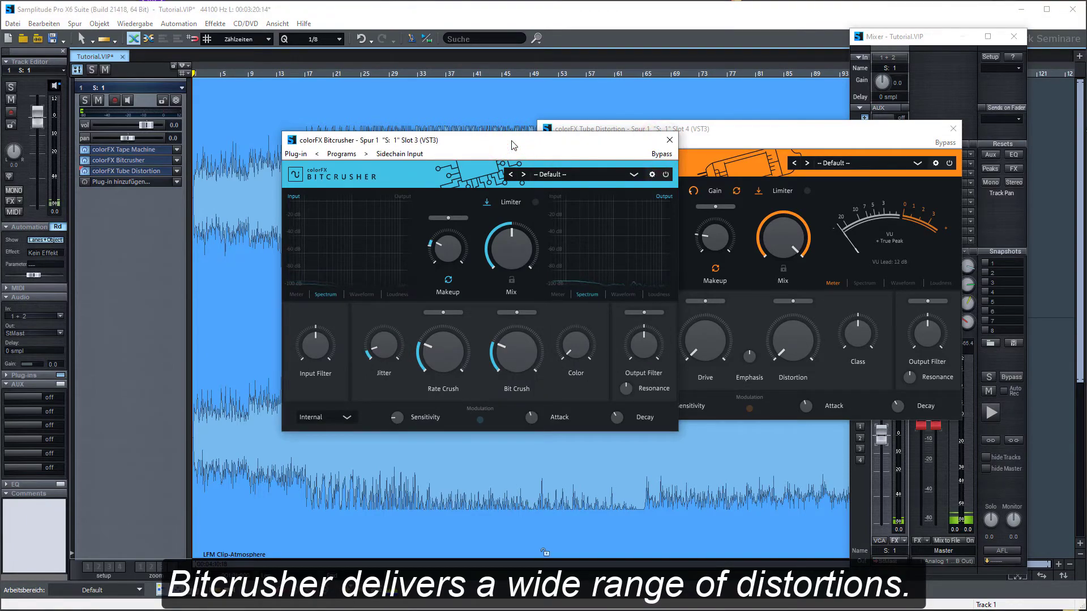
pyautogui.click(669, 141)
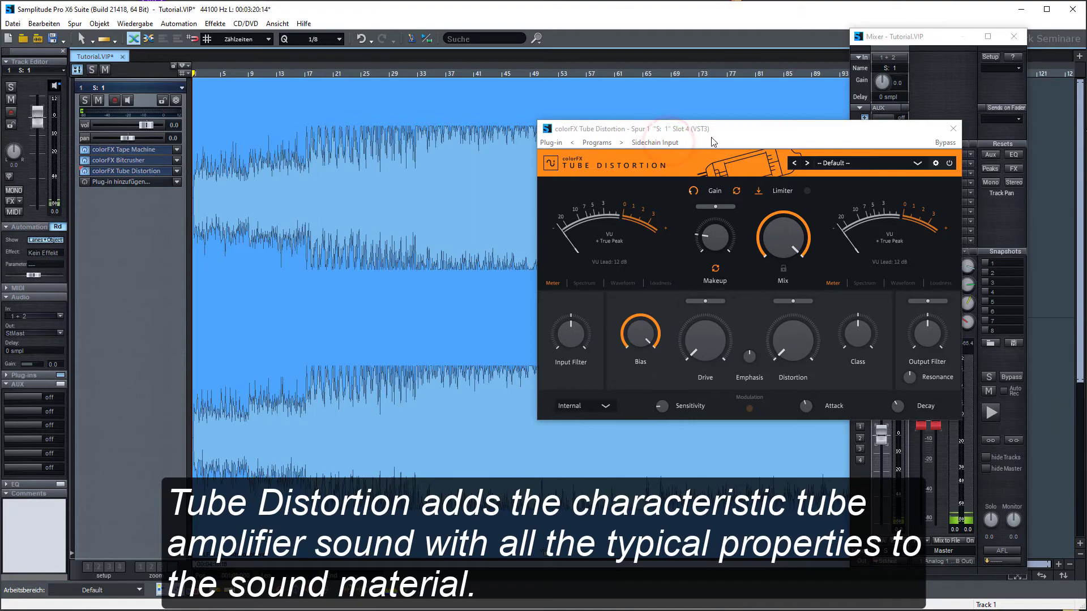
pyautogui.click(711, 137)
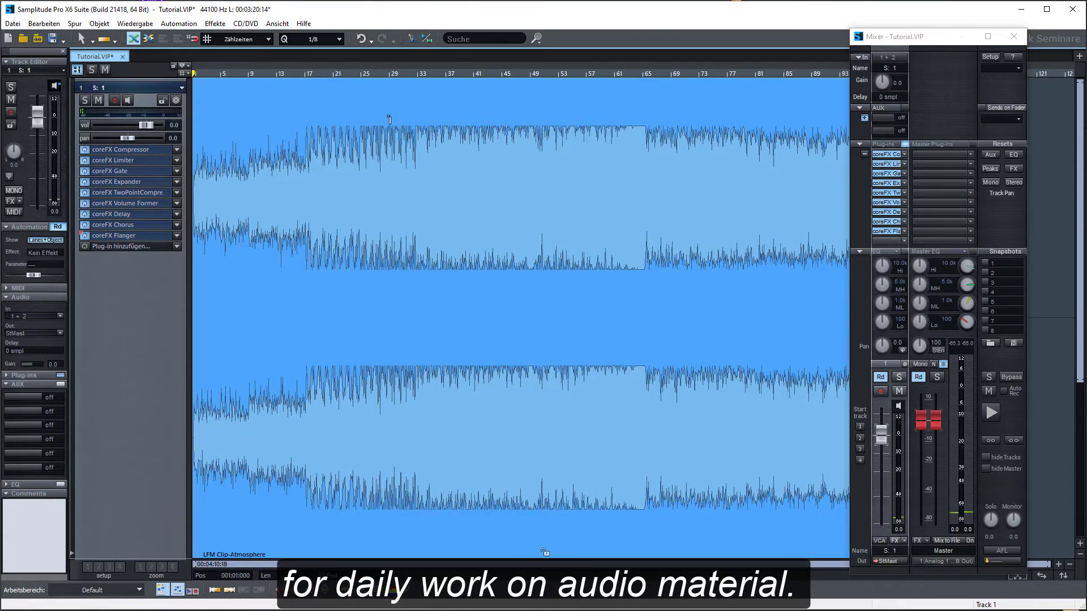
# View the coreFX Compressor, Limiter and Gate plug-ins of track 1 one after another, closing each window.
pyautogui.click(158, 153)
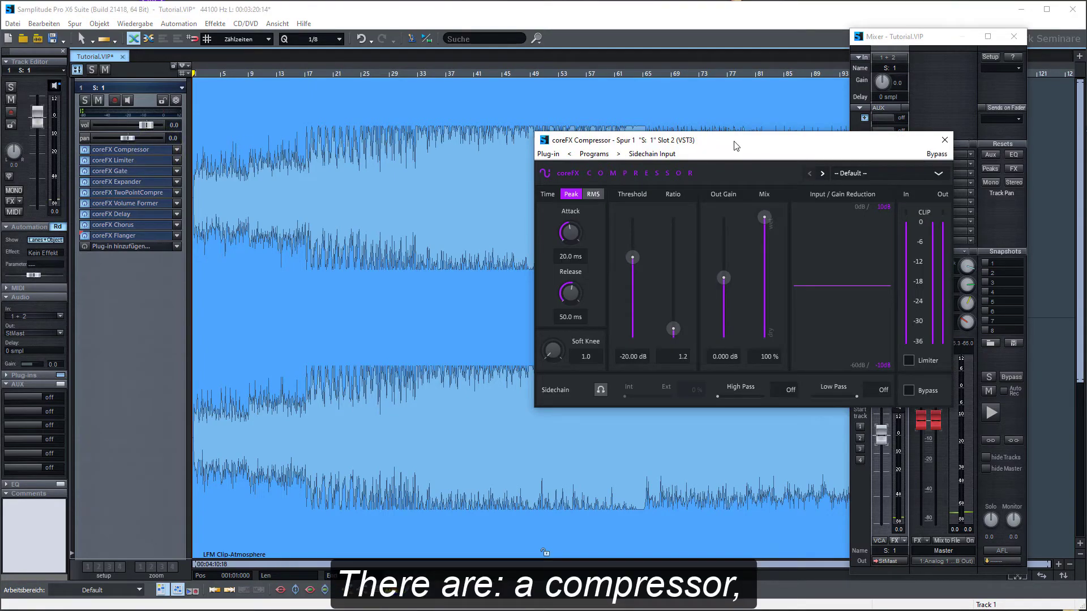
pyautogui.click(944, 140)
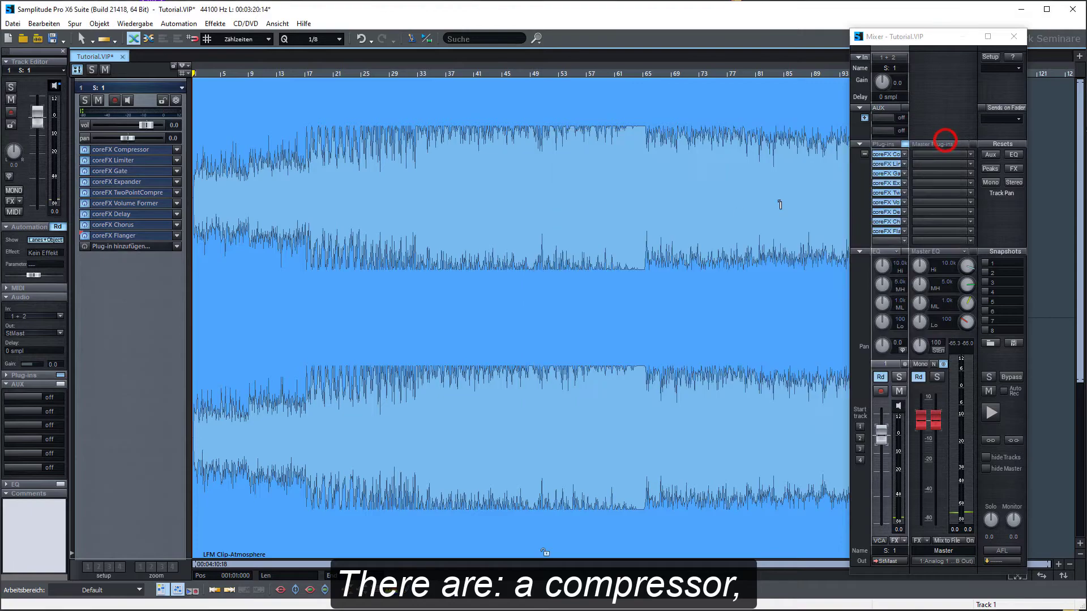
pyautogui.click(118, 162)
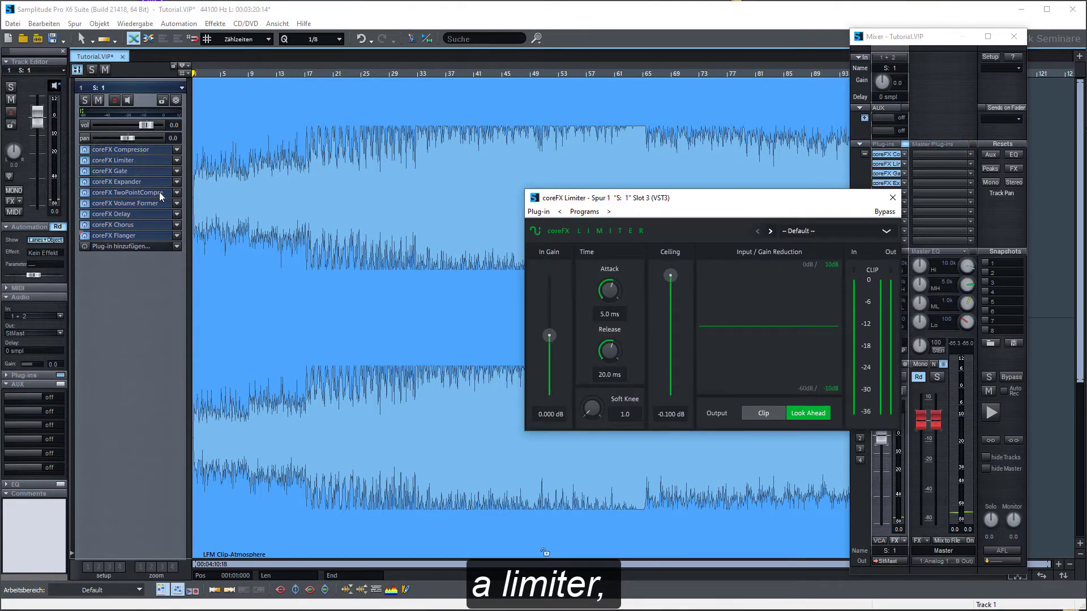
pyautogui.click(893, 197)
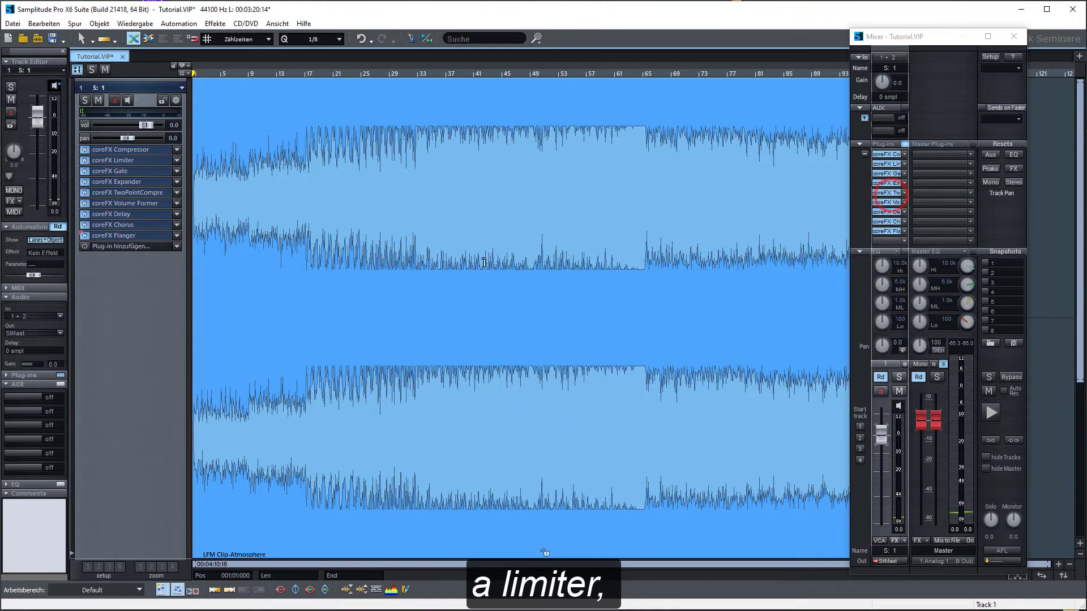
pyautogui.click(127, 171)
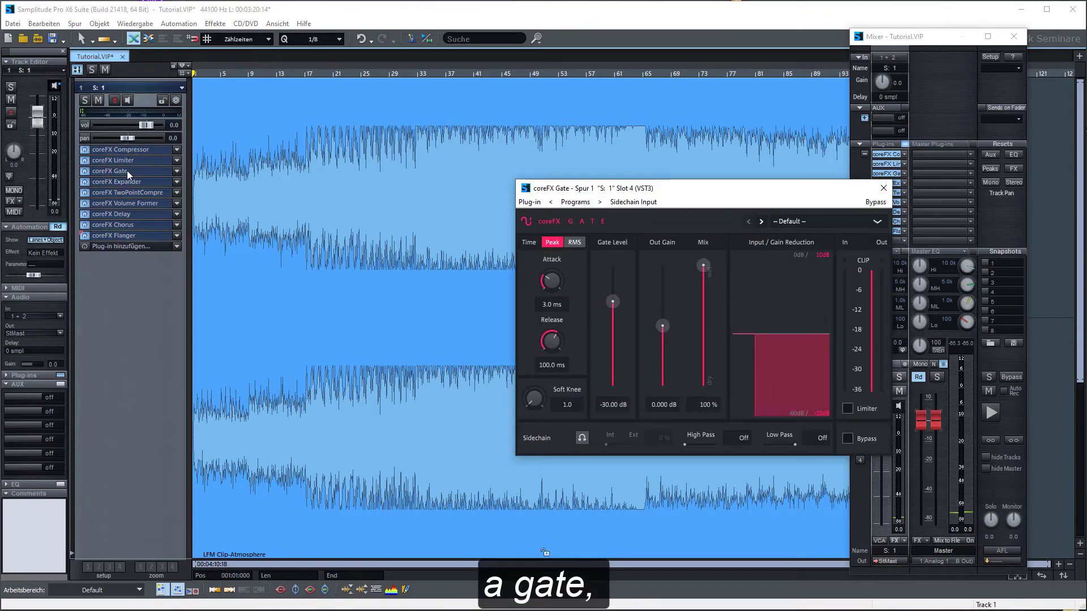
pyautogui.click(883, 188)
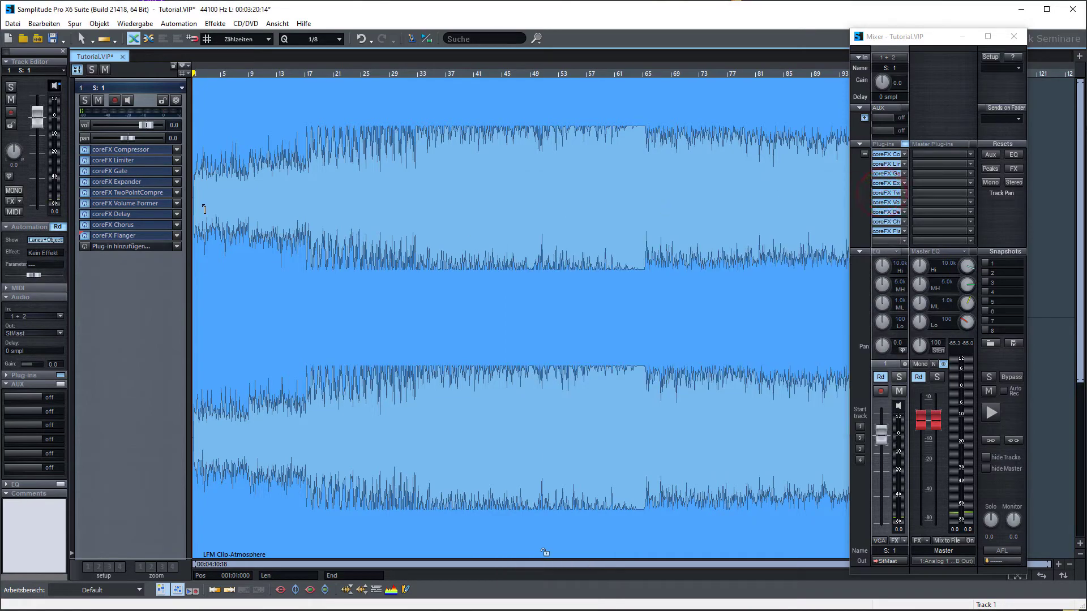
# View the coreFX Expander, TwoPointCompressor and Volume Former plug-ins of track 1 in turn, closing each window.
pyautogui.click(152, 181)
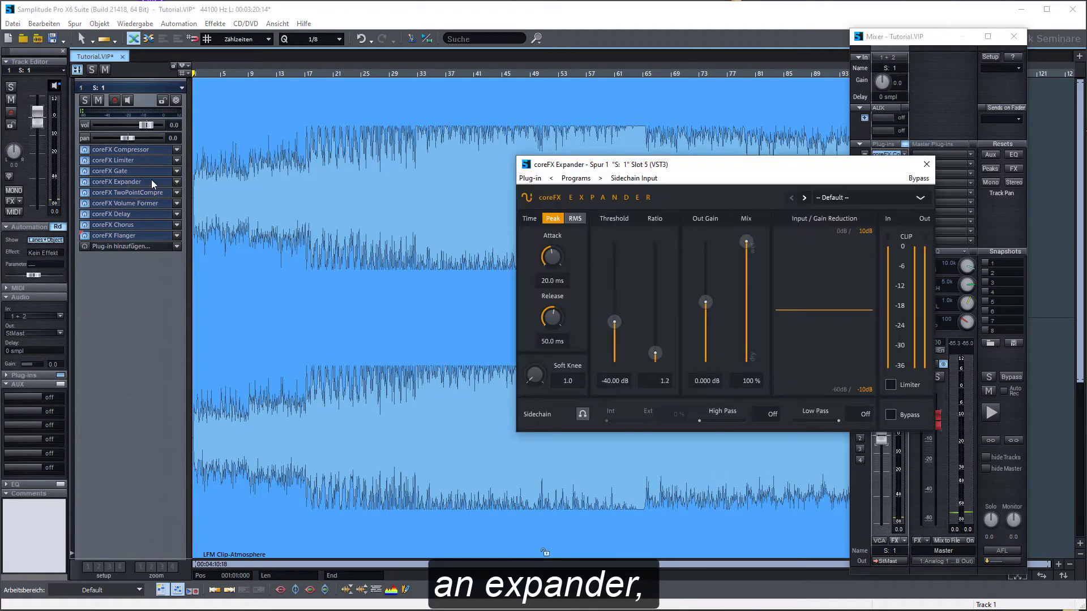
pyautogui.click(926, 164)
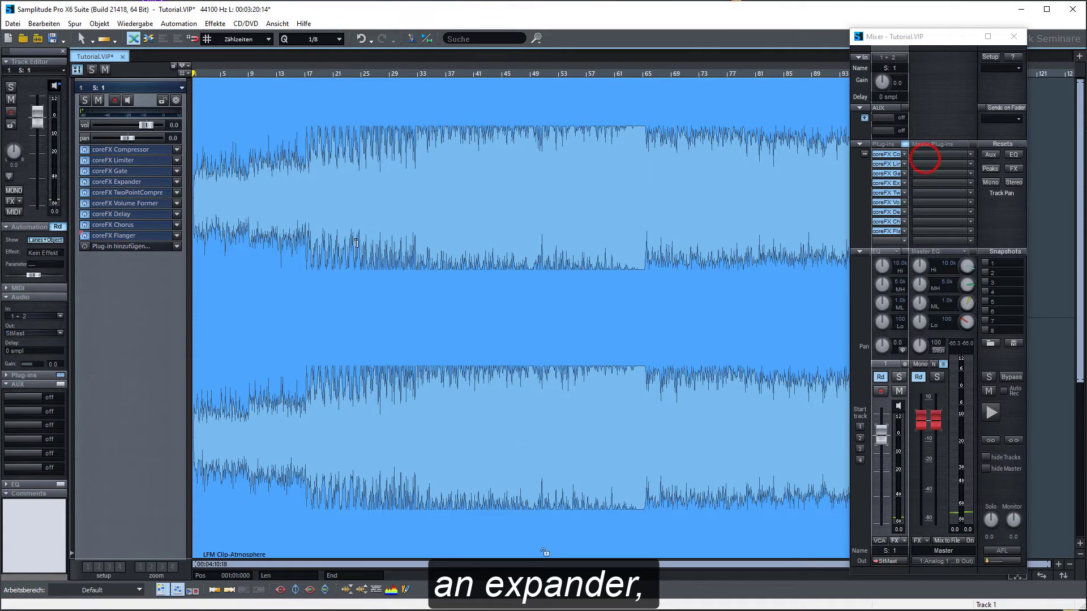
pyautogui.click(131, 194)
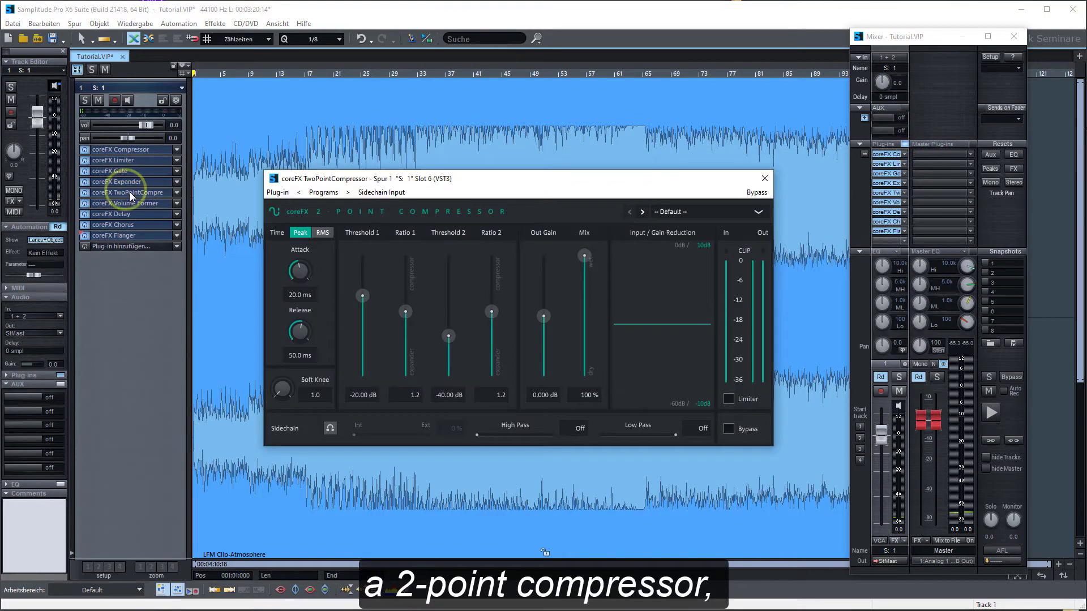
pyautogui.click(765, 178)
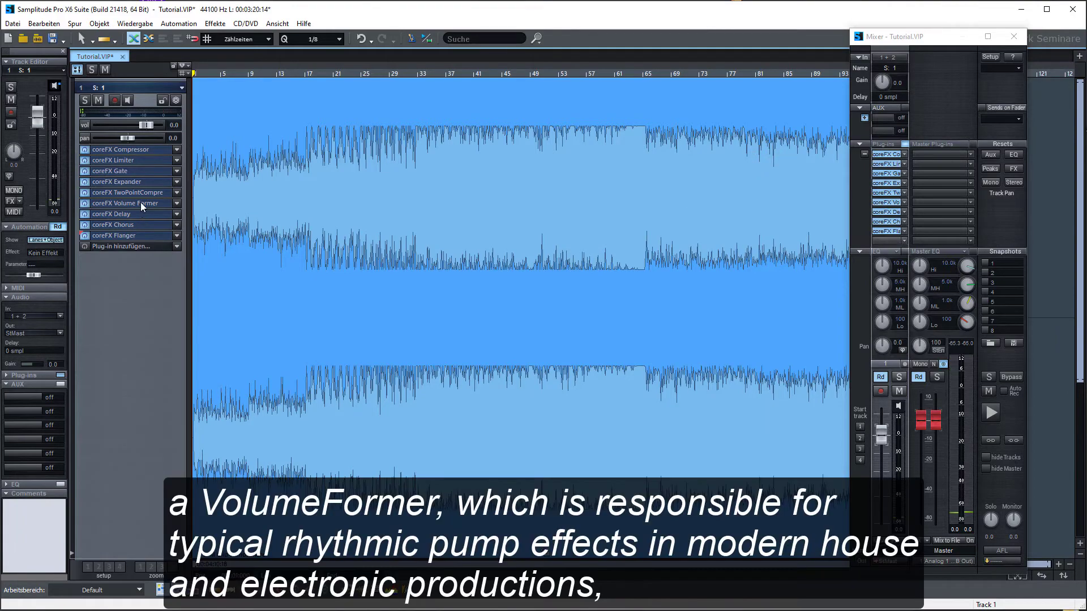
pyautogui.click(140, 202)
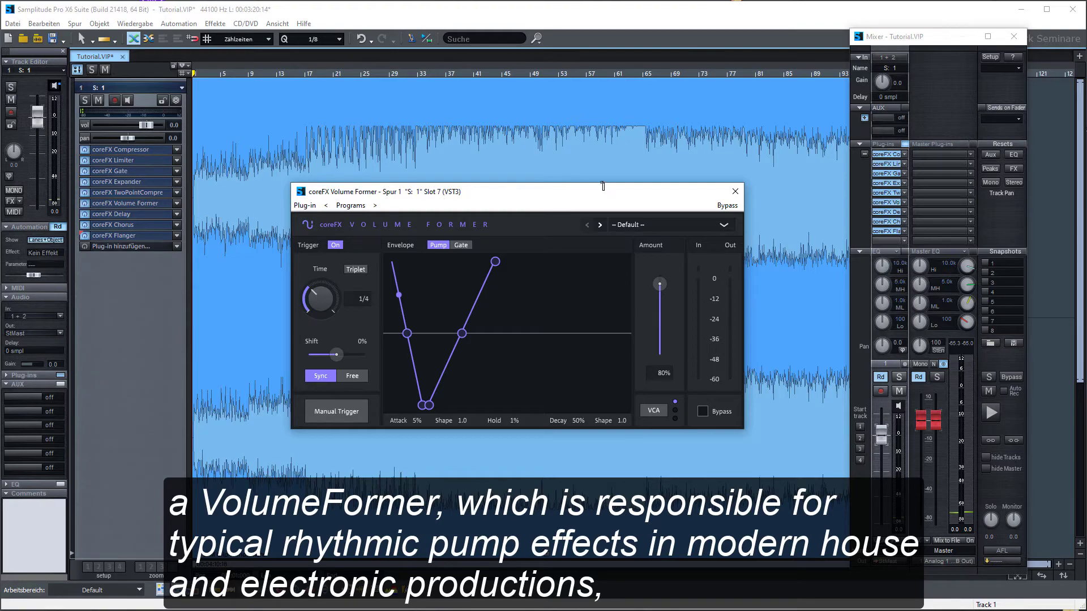
pyautogui.click(734, 190)
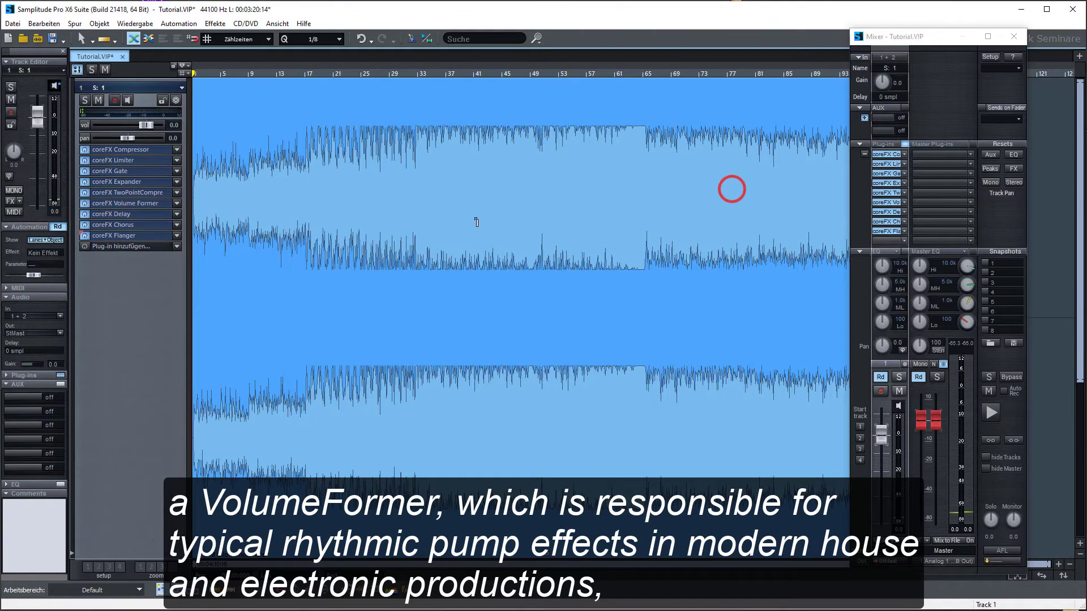
# View the coreFX Delay, Chorus and Flanger plug-ins of track 1 in turn, closing each window.
pyautogui.click(120, 213)
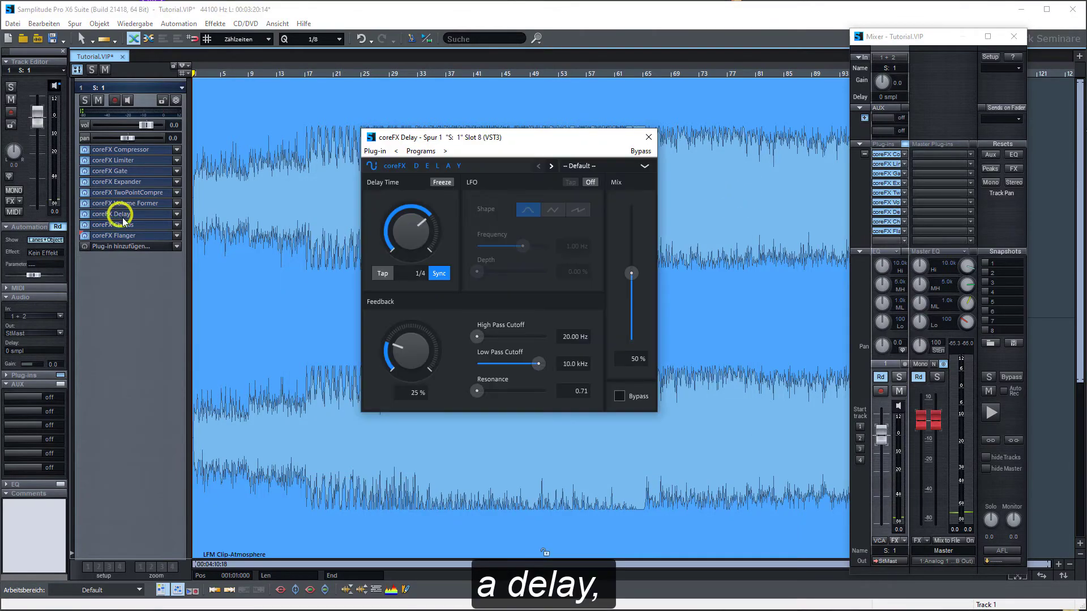
pyautogui.click(649, 137)
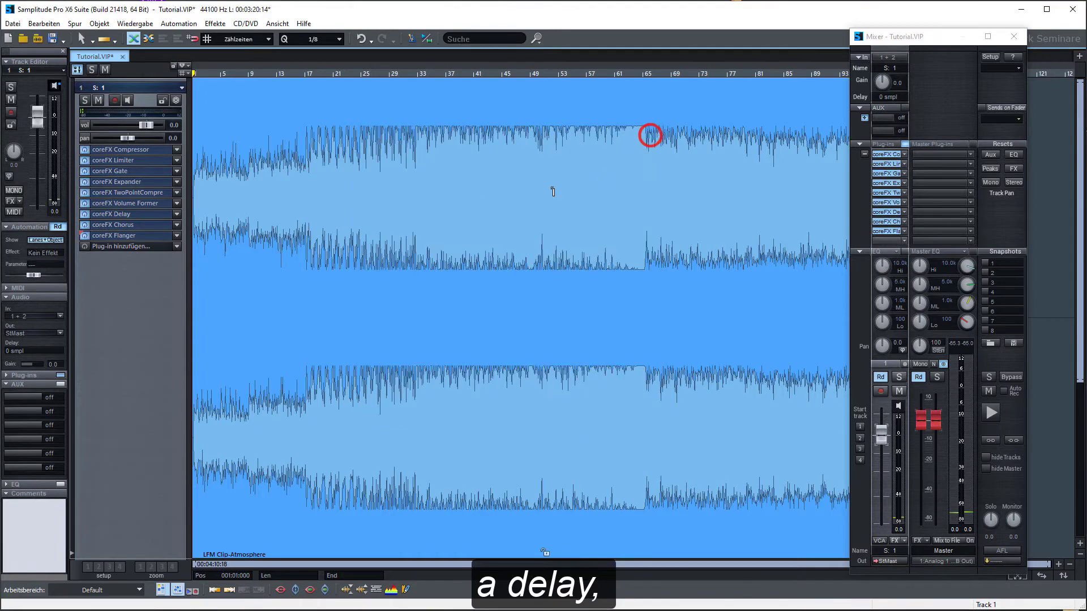
pyautogui.click(147, 225)
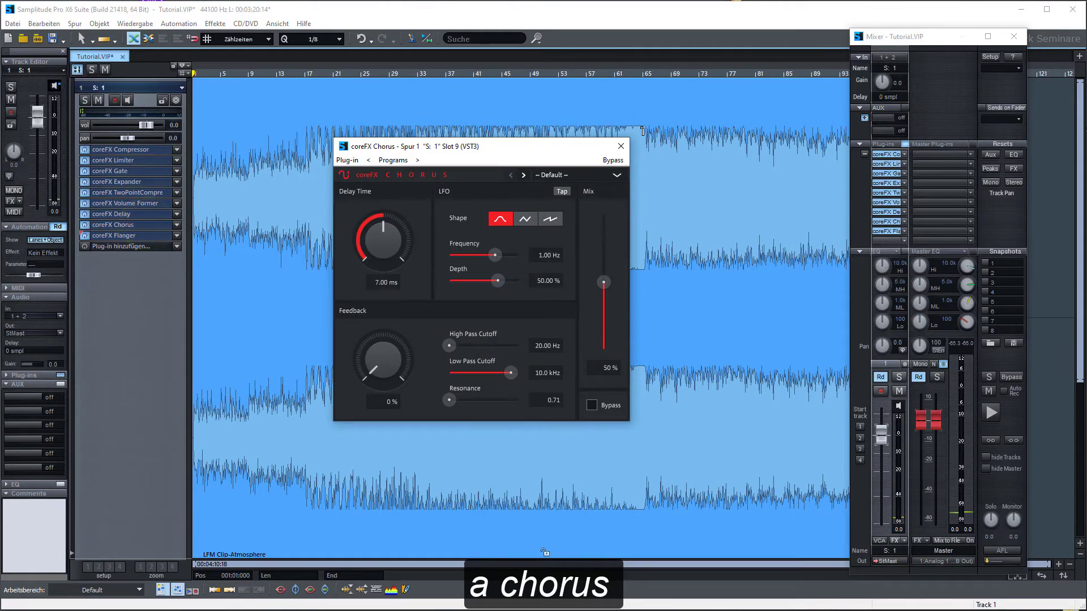
pyautogui.click(621, 149)
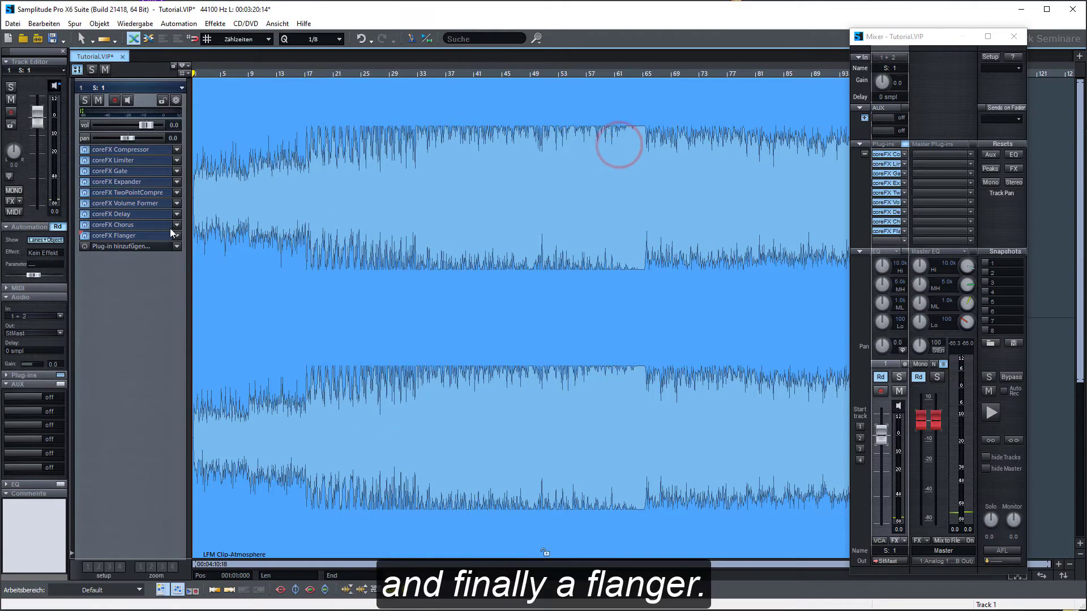
pyautogui.click(136, 237)
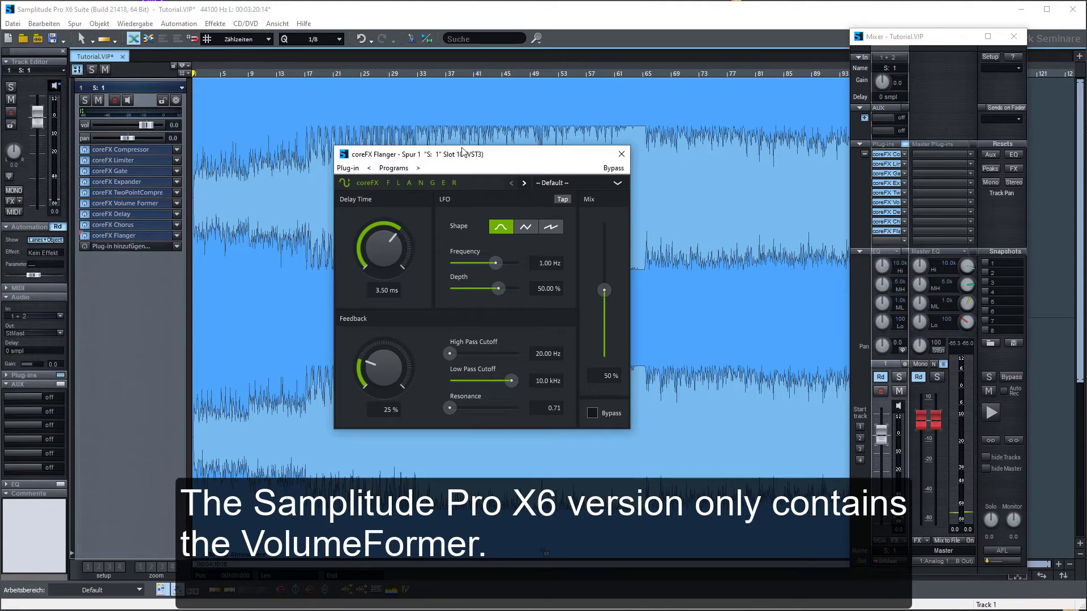
pyautogui.click(623, 152)
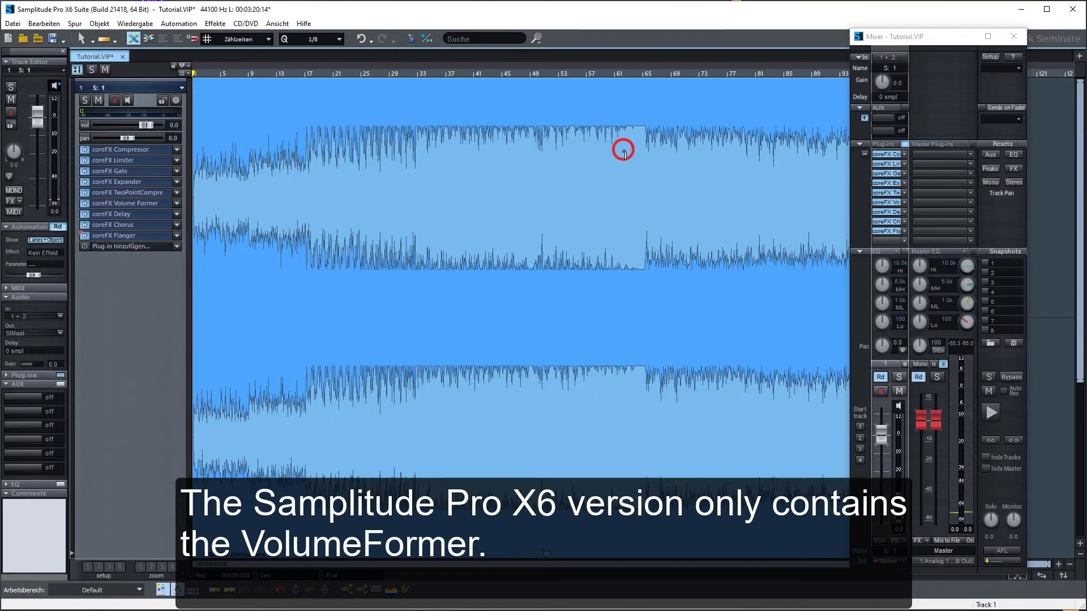